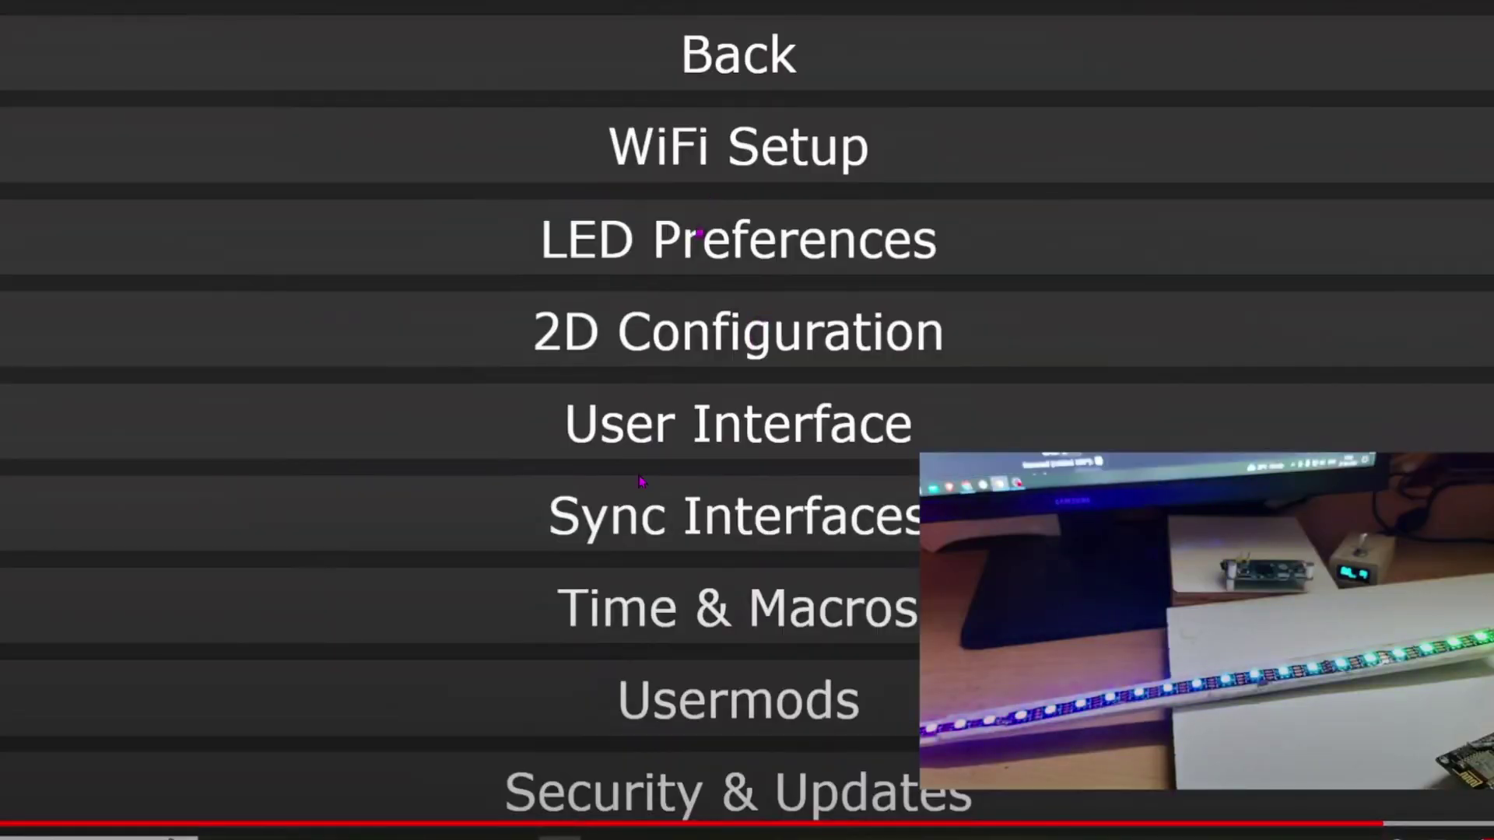
{"action": "scroll", "coordinate": [883, 544], "scroll_direction": "down", "scroll_amount": 4}
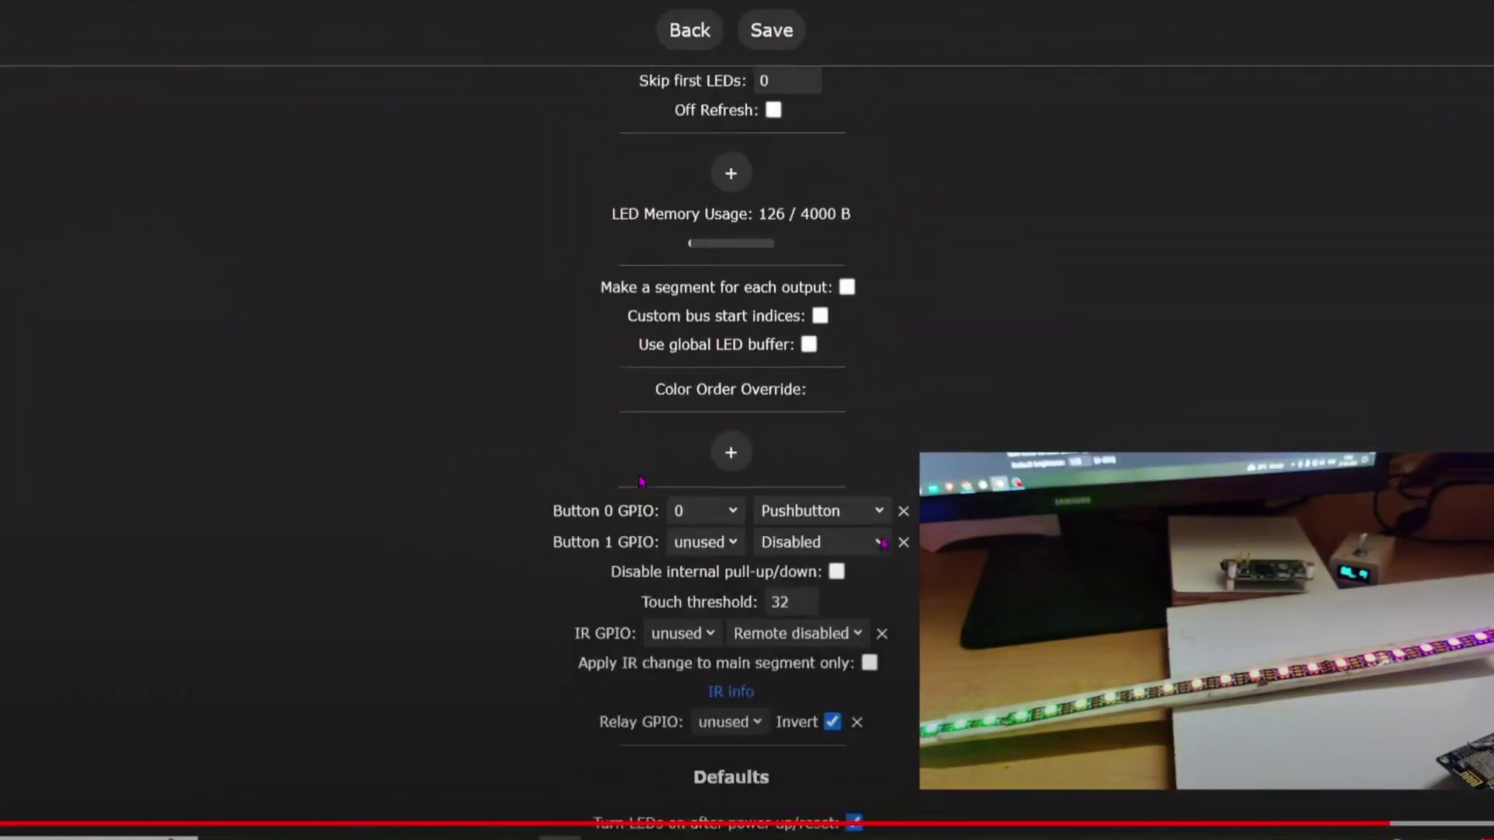
{"action": "scroll", "coordinate": [884, 544], "scroll_direction": "down", "scroll_amount": 2}
{"action": "scroll", "coordinate": [884, 545], "scroll_direction": "down", "scroll_amount": 5}
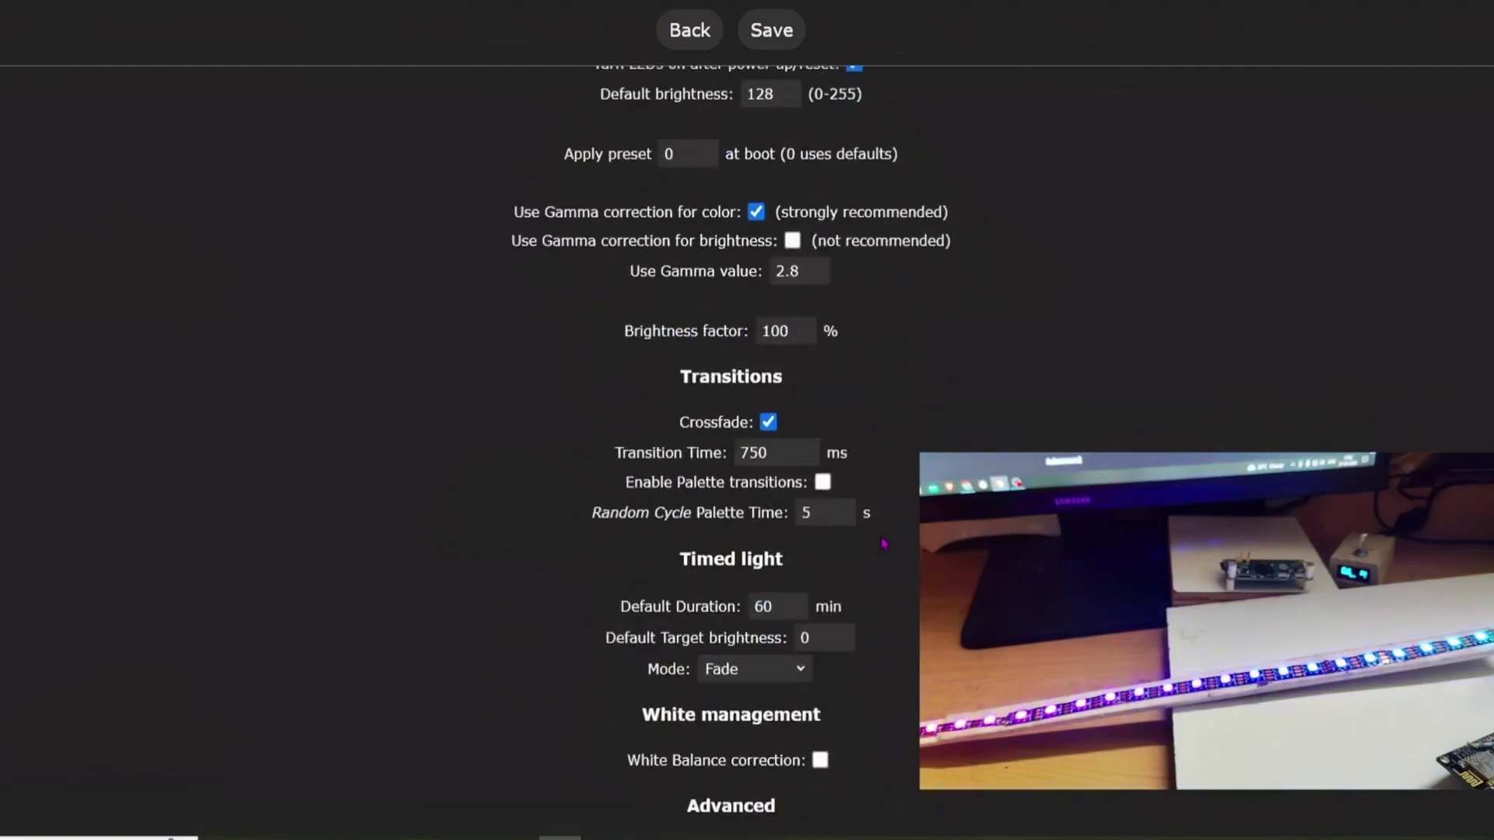
{"action": "scroll", "coordinate": [884, 544], "scroll_direction": "down", "scroll_amount": 2}
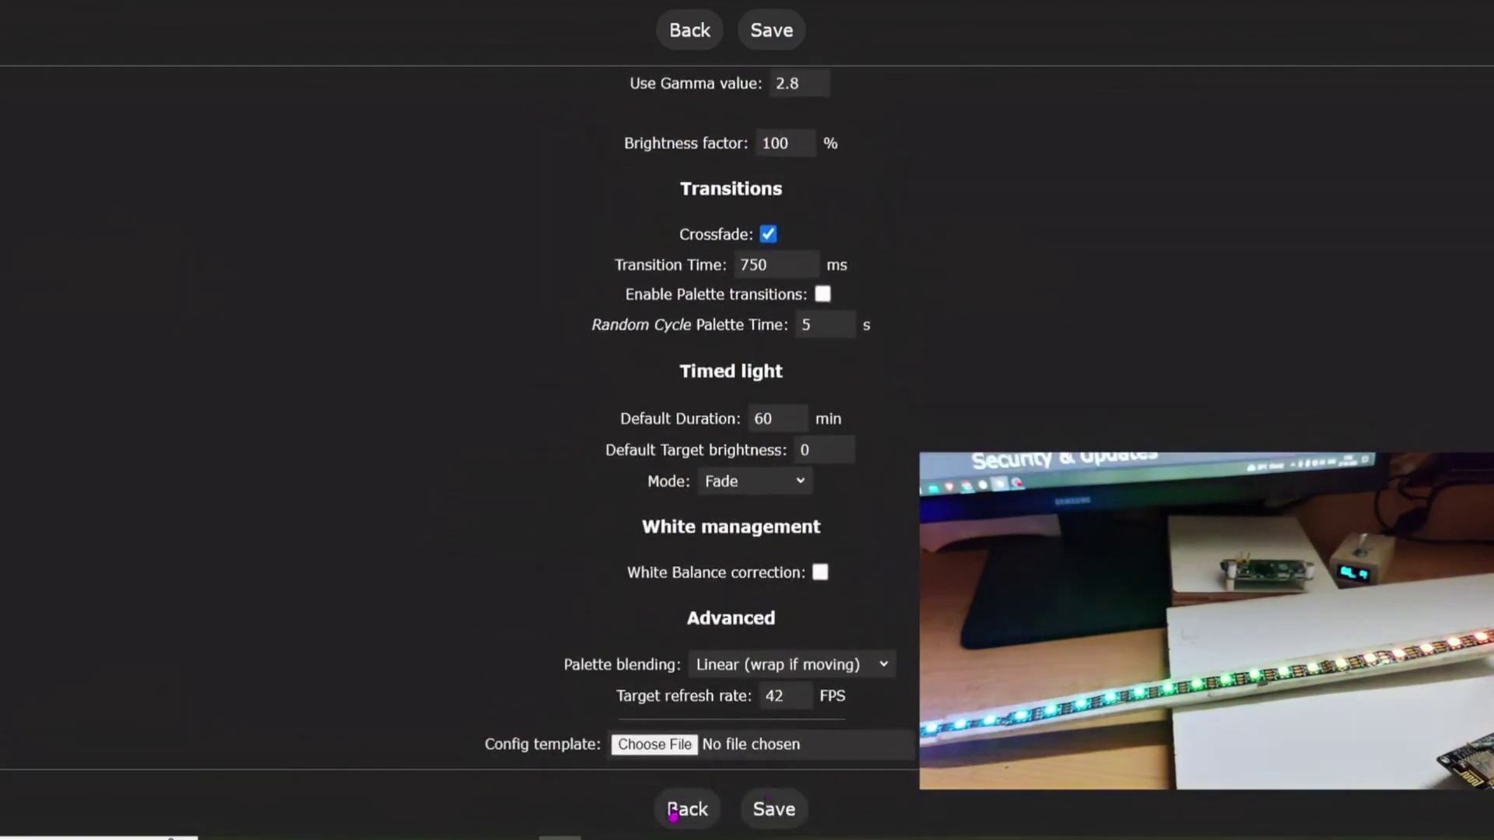
Leave LED Preferences unchanged and switch the strip effect to Chase Flash Rnd, trying Android first.
{"action": "left_click", "coordinate": [687, 809]}
{"action": "left_click", "coordinate": [646, 81]}
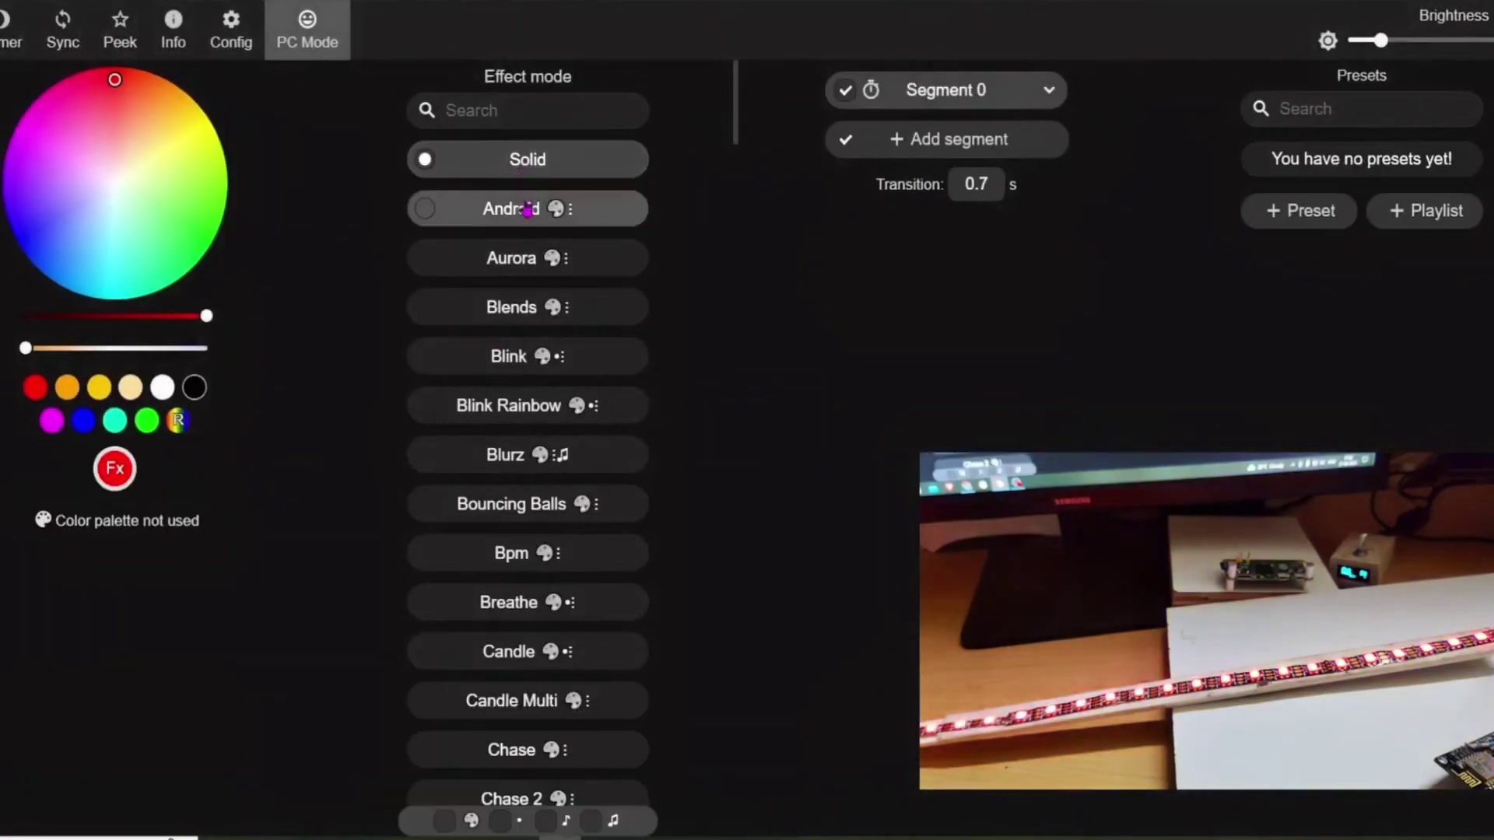
{"action": "left_click", "coordinate": [512, 208]}
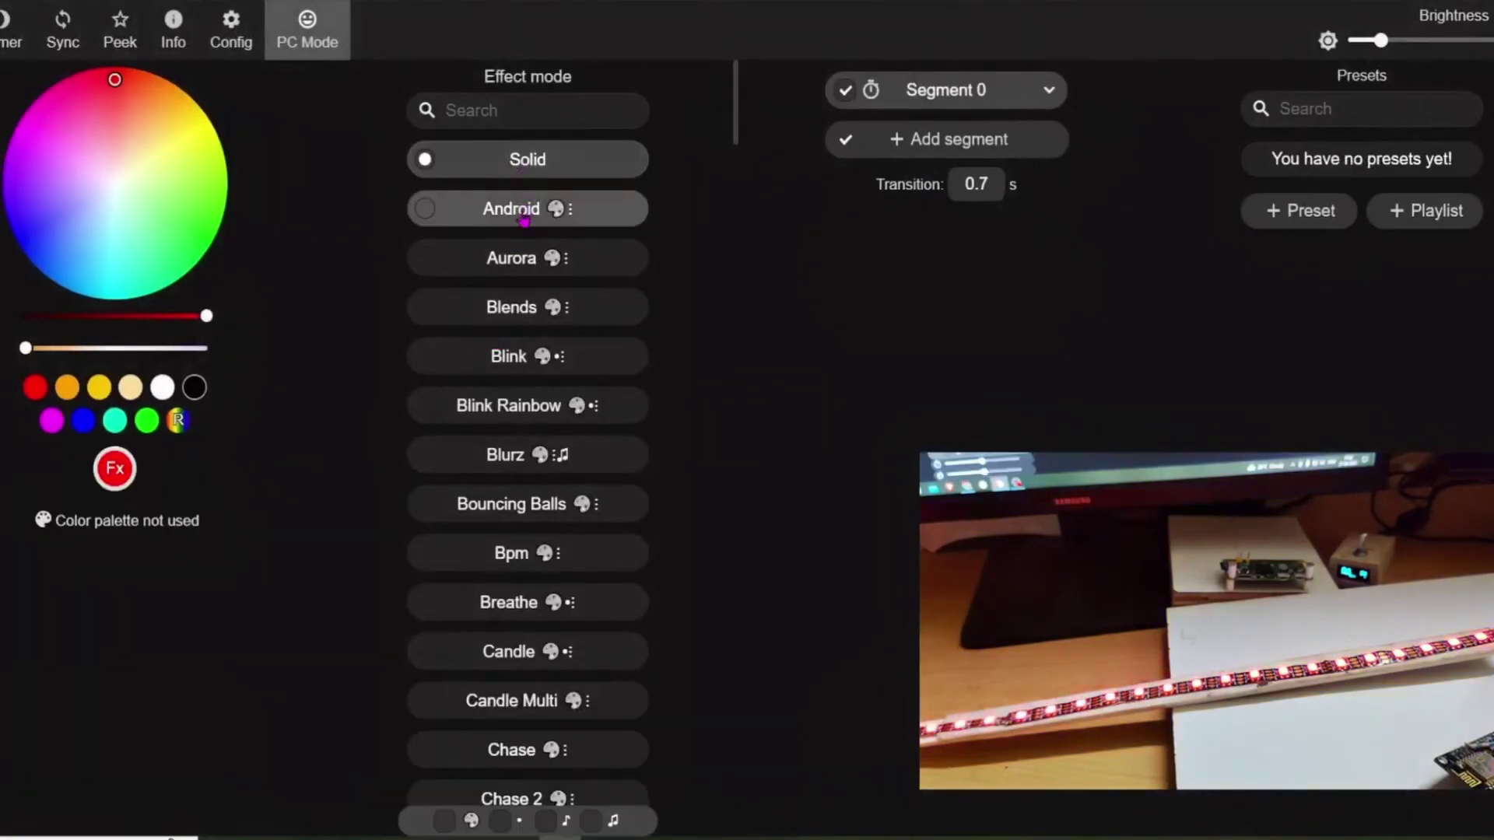
{"action": "scroll", "coordinate": [519, 554], "scroll_direction": "down", "scroll_amount": 5}
{"action": "left_click", "coordinate": [519, 553]}
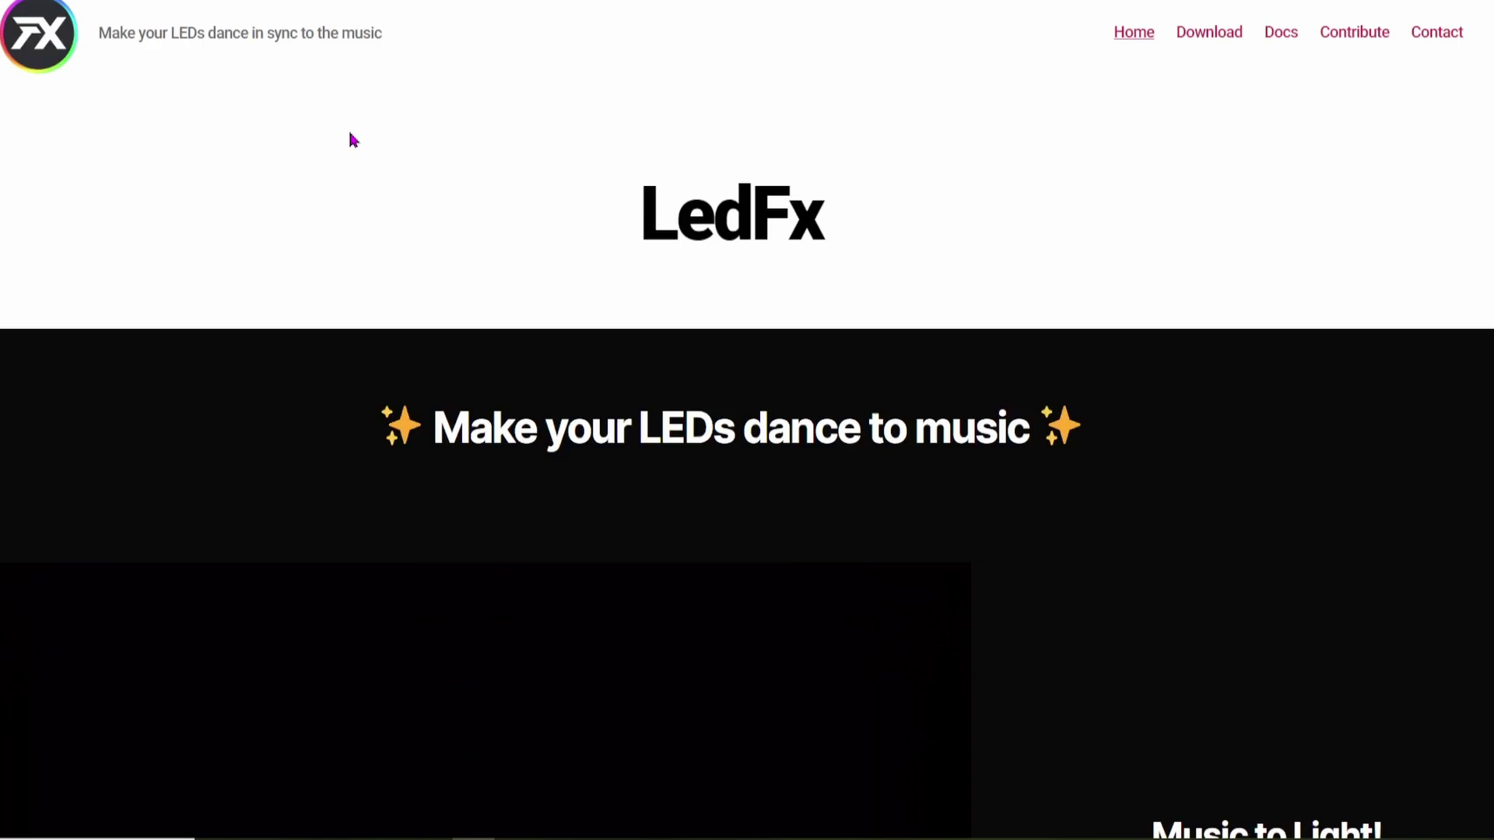
{"action": "scroll", "coordinate": [394, 141], "scroll_direction": "down", "scroll_amount": 5}
{"action": "scroll", "coordinate": [687, 467], "scroll_direction": "down", "scroll_amount": 5}
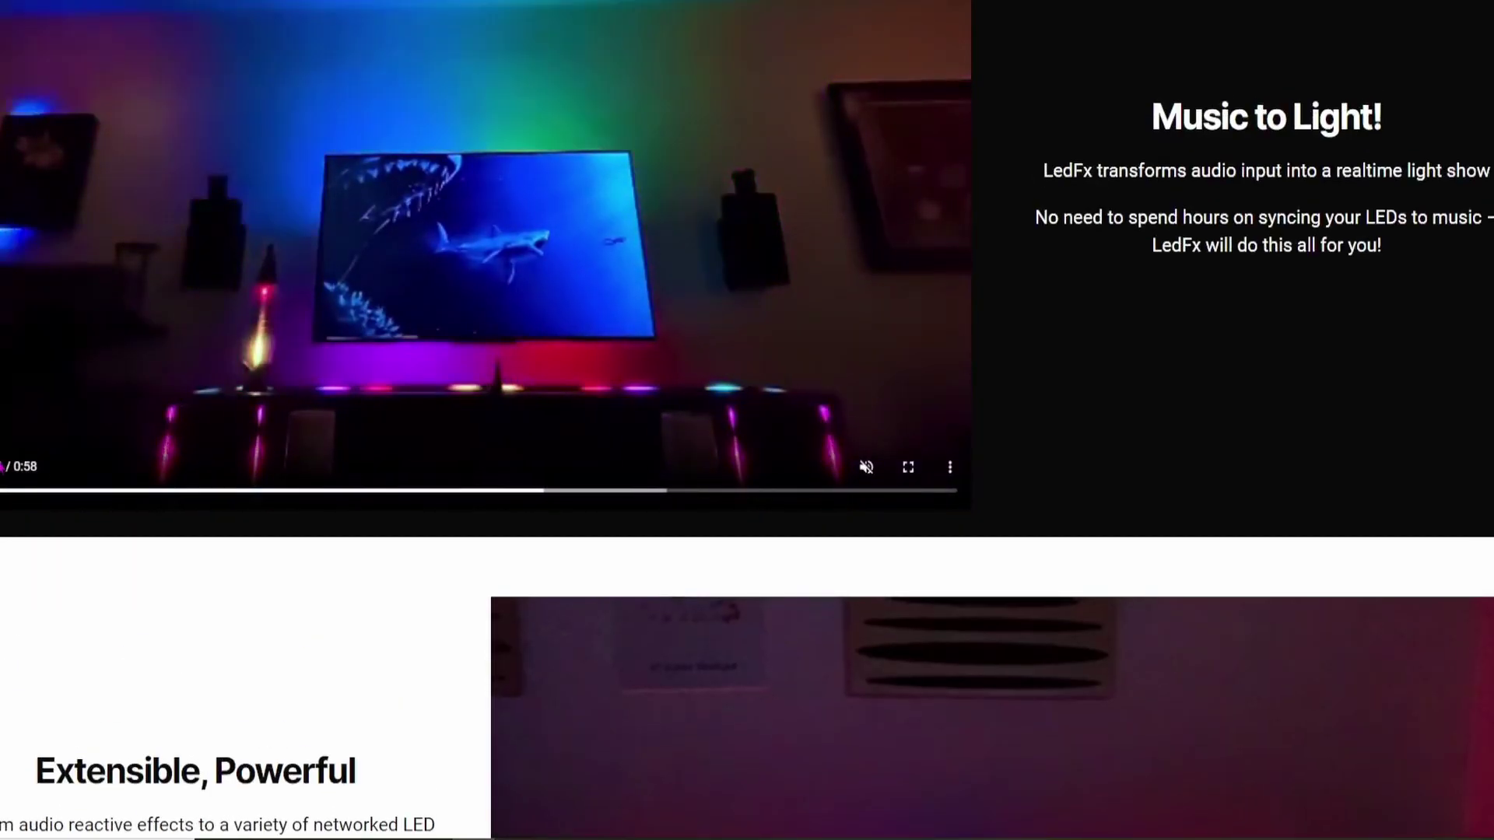
{"action": "scroll", "coordinate": [808, 530], "scroll_direction": "down", "scroll_amount": 5}
Play the LedFx homepage demo video of synced lights.
{"action": "left_click", "coordinate": [808, 530]}
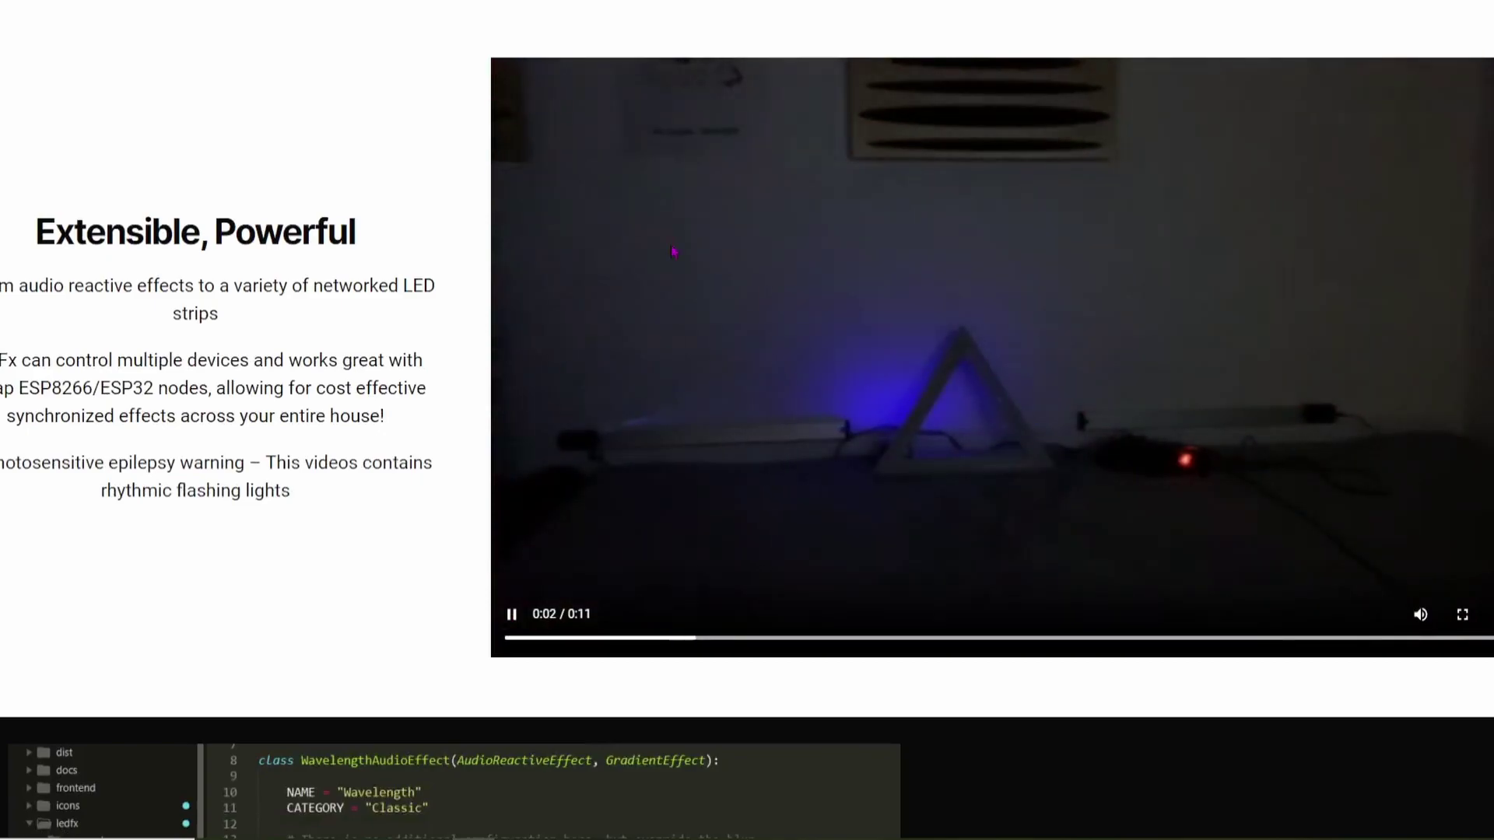
{"action": "scroll", "coordinate": [808, 530], "scroll_direction": "down", "scroll_amount": 6}
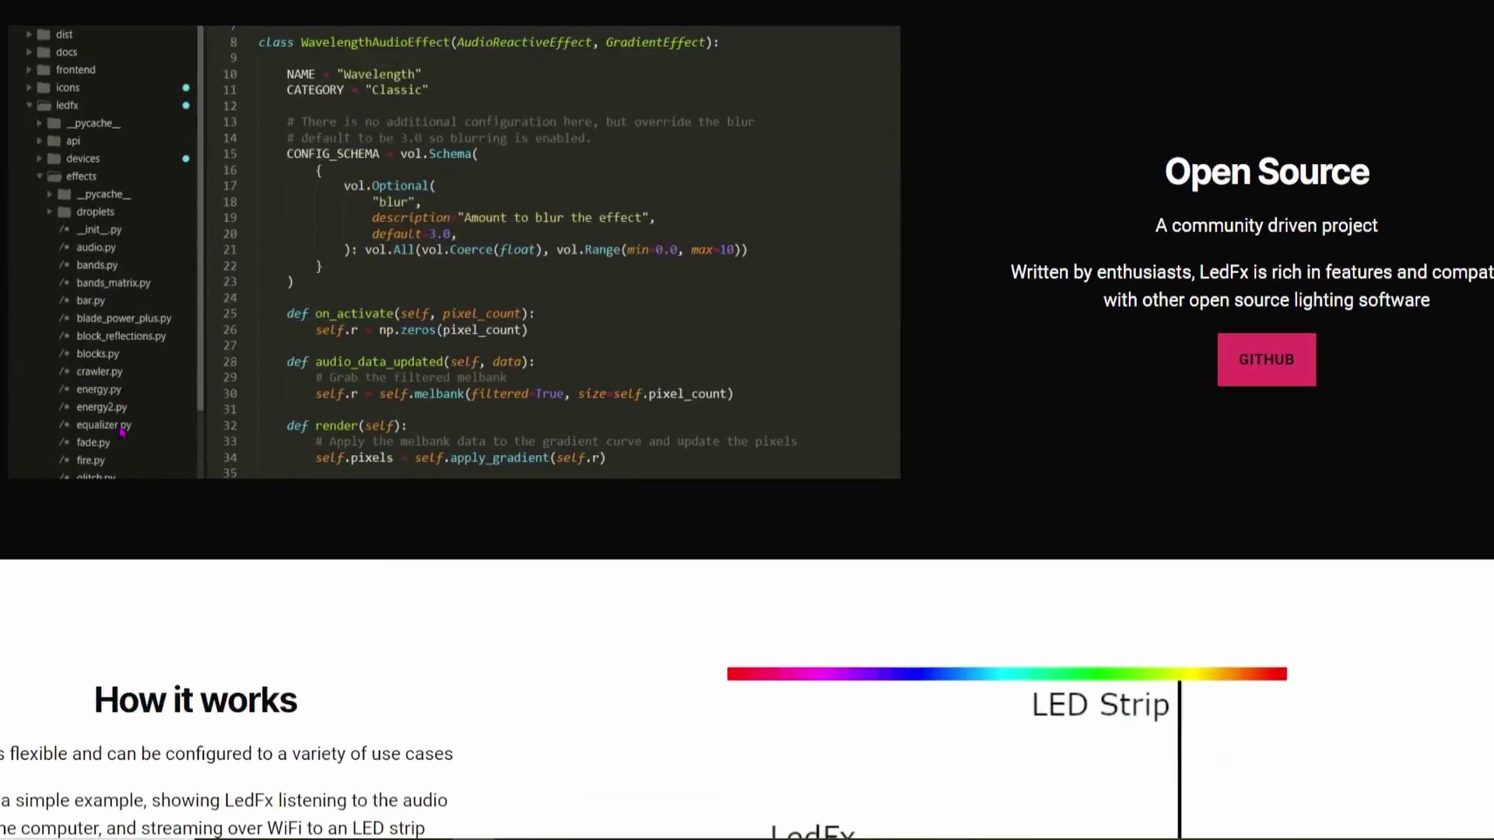
{"action": "scroll", "coordinate": [661, 441], "scroll_direction": "down", "scroll_amount": 3}
{"action": "scroll", "coordinate": [661, 440], "scroll_direction": "up", "scroll_amount": 3}
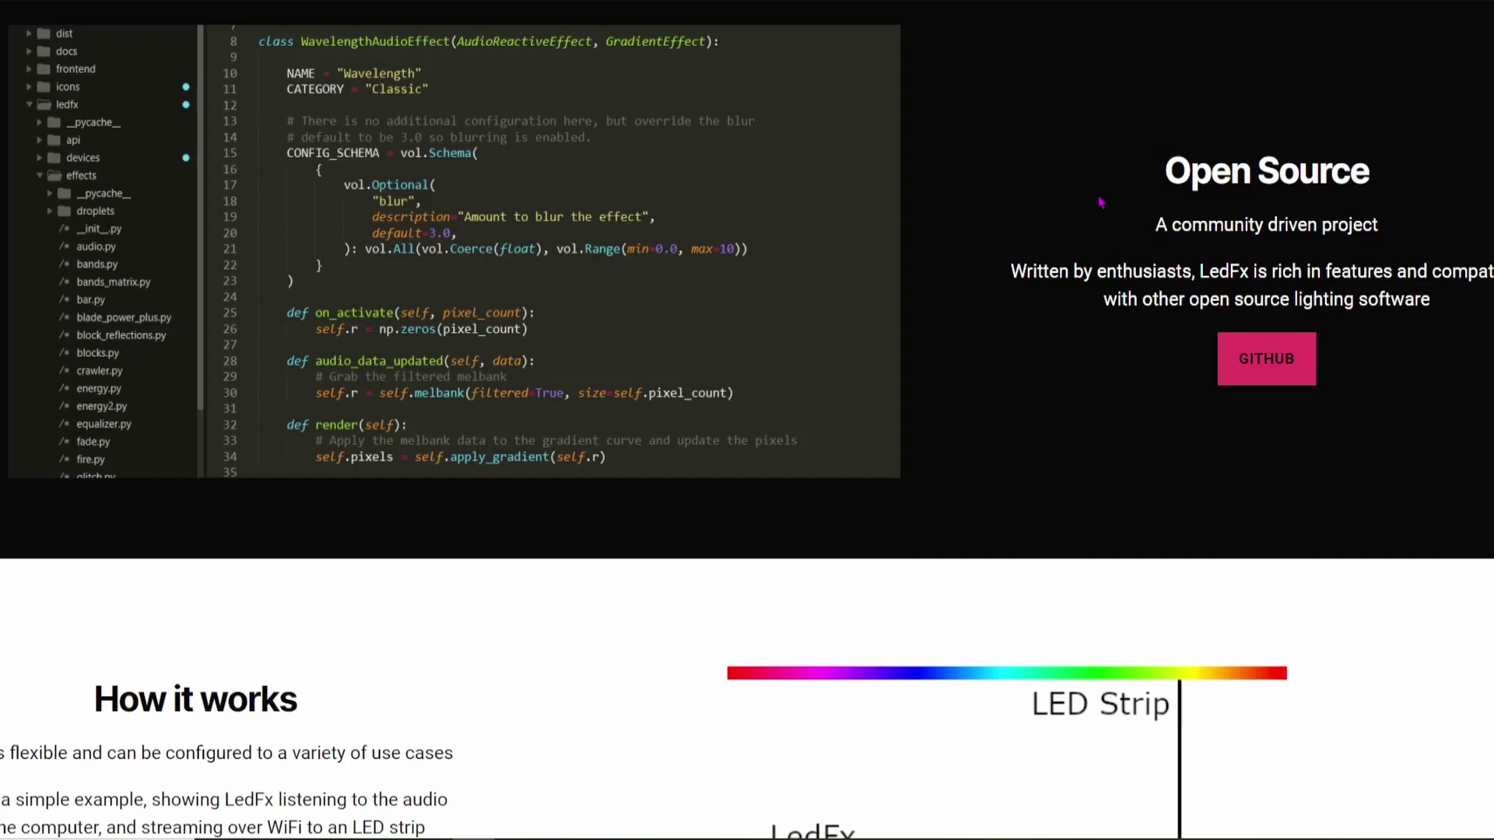
{"action": "scroll", "coordinate": [718, 375], "scroll_direction": "down", "scroll_amount": 5}
{"action": "scroll", "coordinate": [718, 374], "scroll_direction": "down", "scroll_amount": 3}
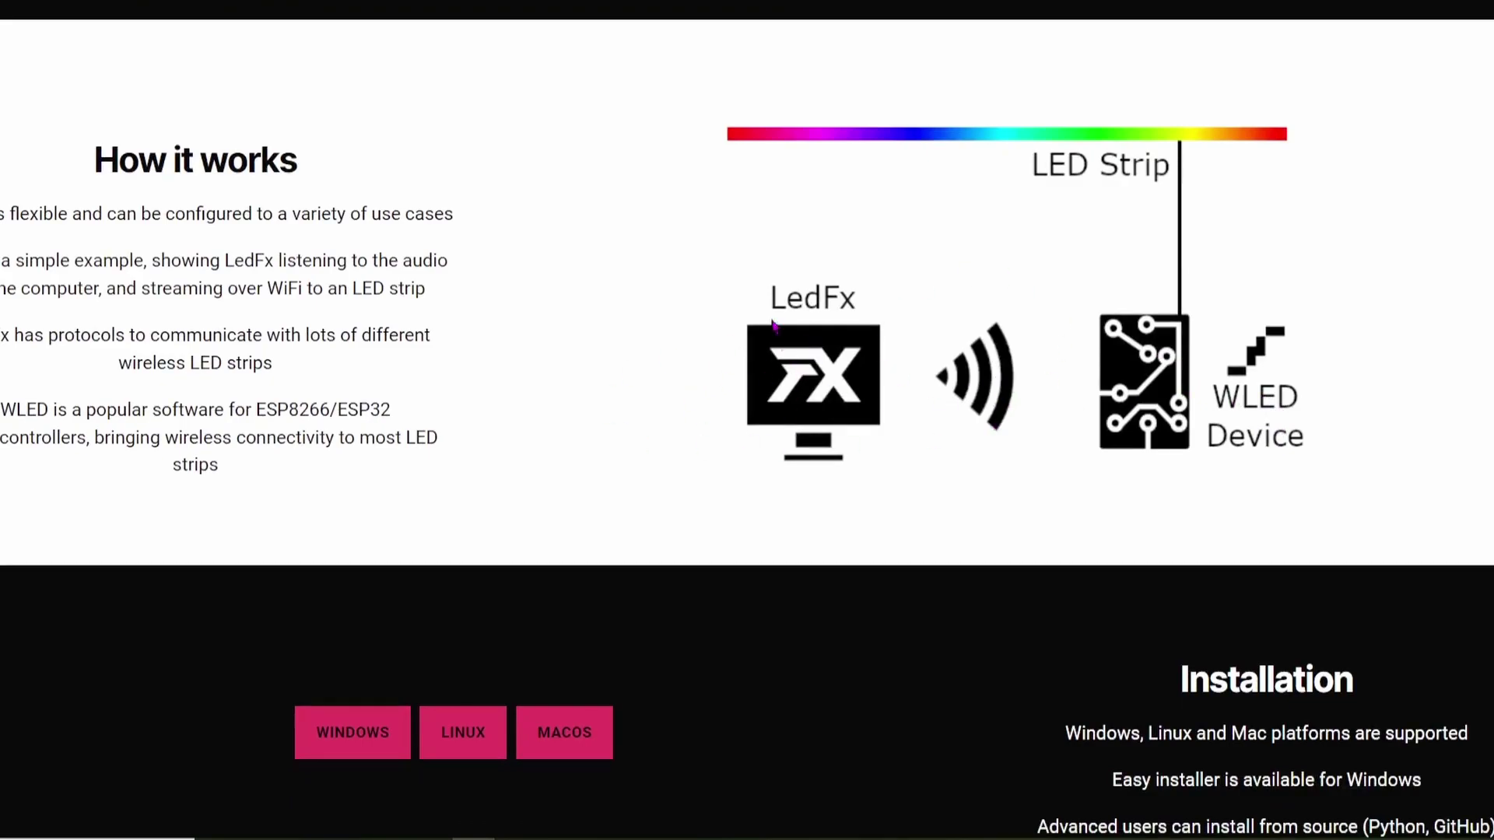
{"action": "scroll", "coordinate": [779, 313], "scroll_direction": "down", "scroll_amount": 5}
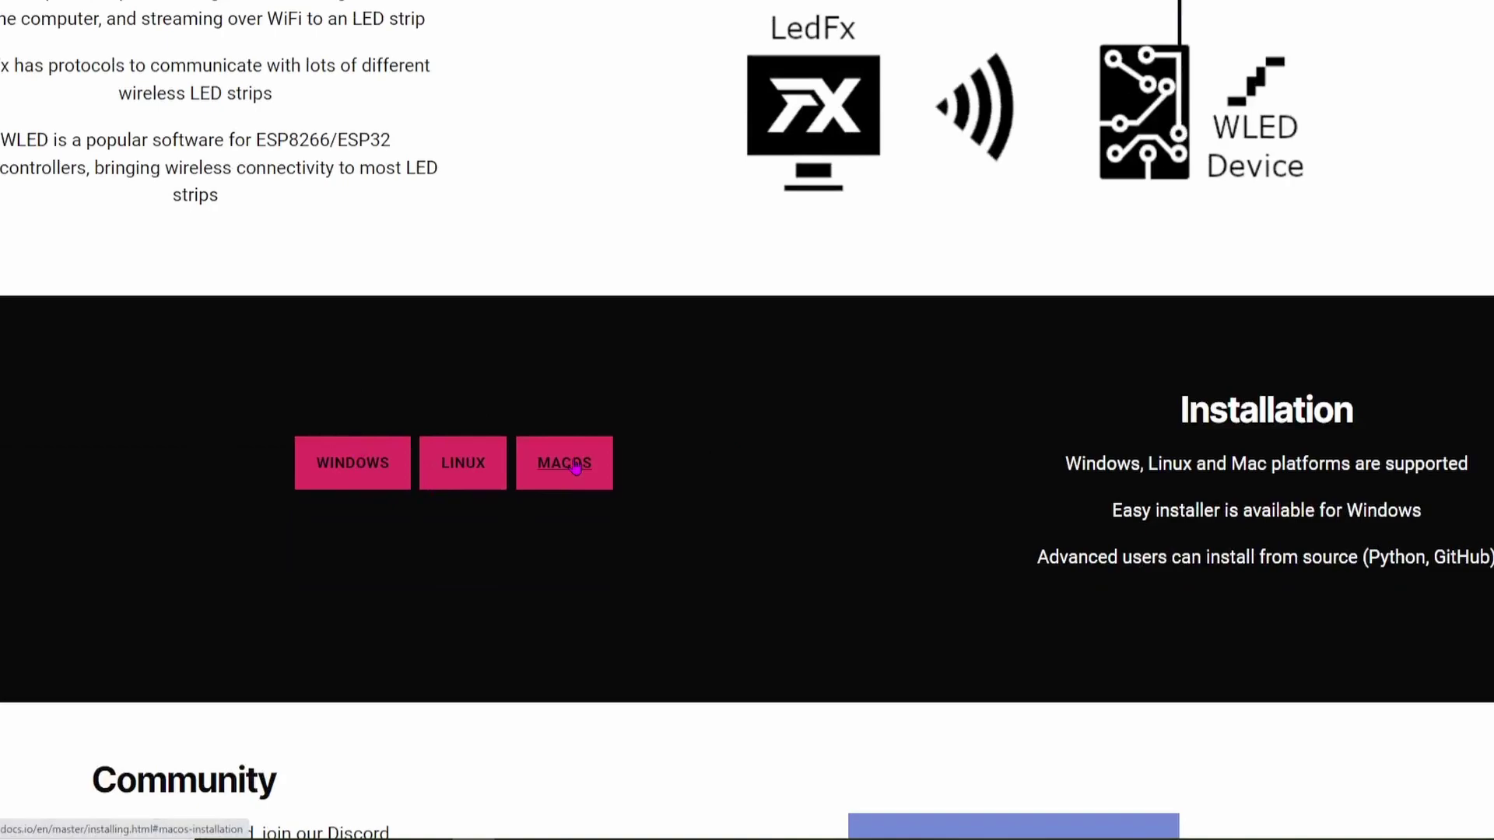
Go to the Windows download page and download the 'LedFx For Windows' installer.
{"action": "left_click", "coordinate": [368, 481]}
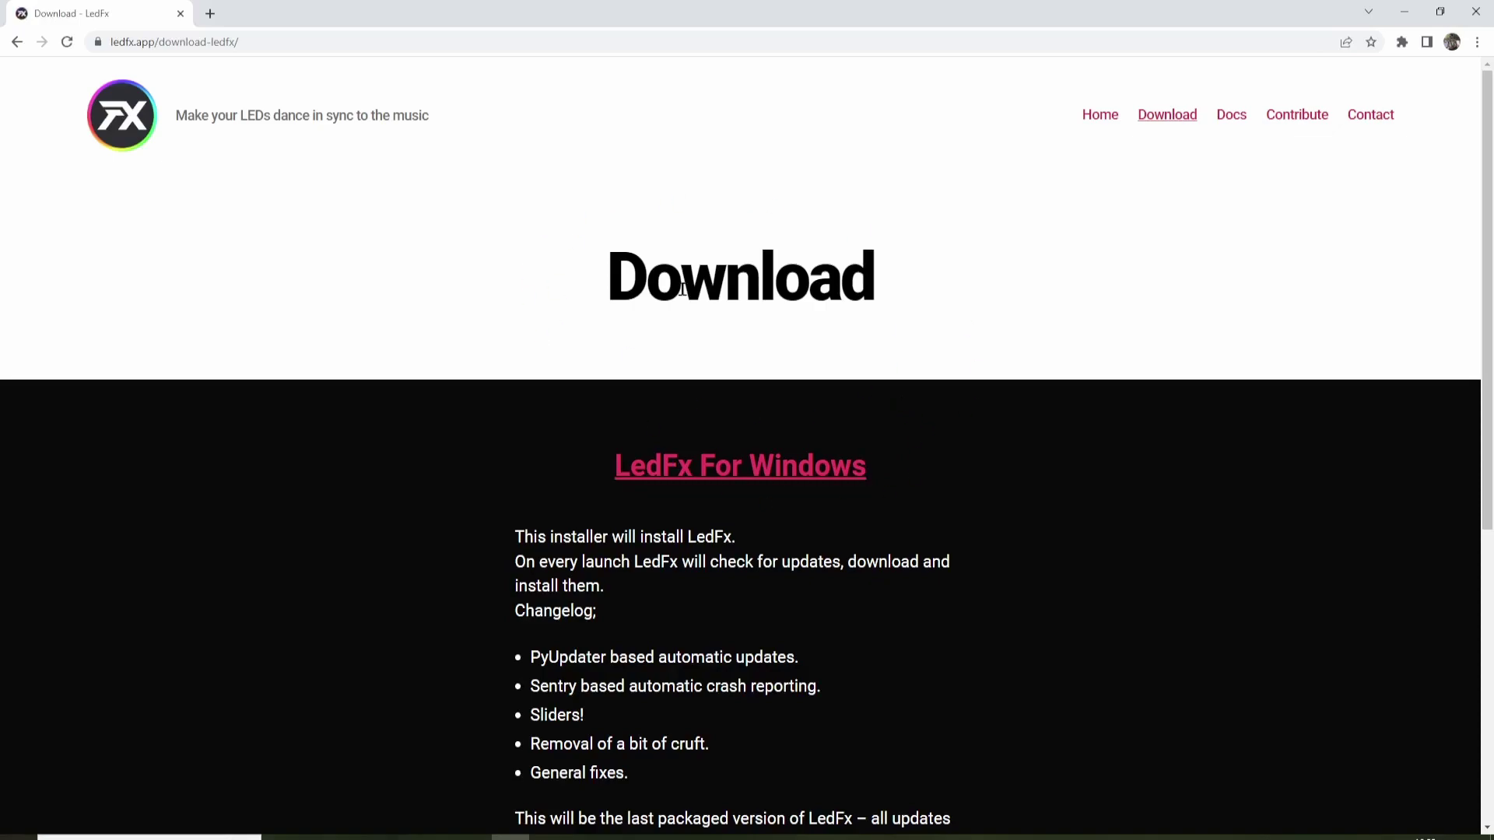
{"action": "scroll", "coordinate": [681, 290], "scroll_direction": "down", "scroll_amount": 5}
{"action": "scroll", "coordinate": [593, 487], "scroll_direction": "down", "scroll_amount": 2}
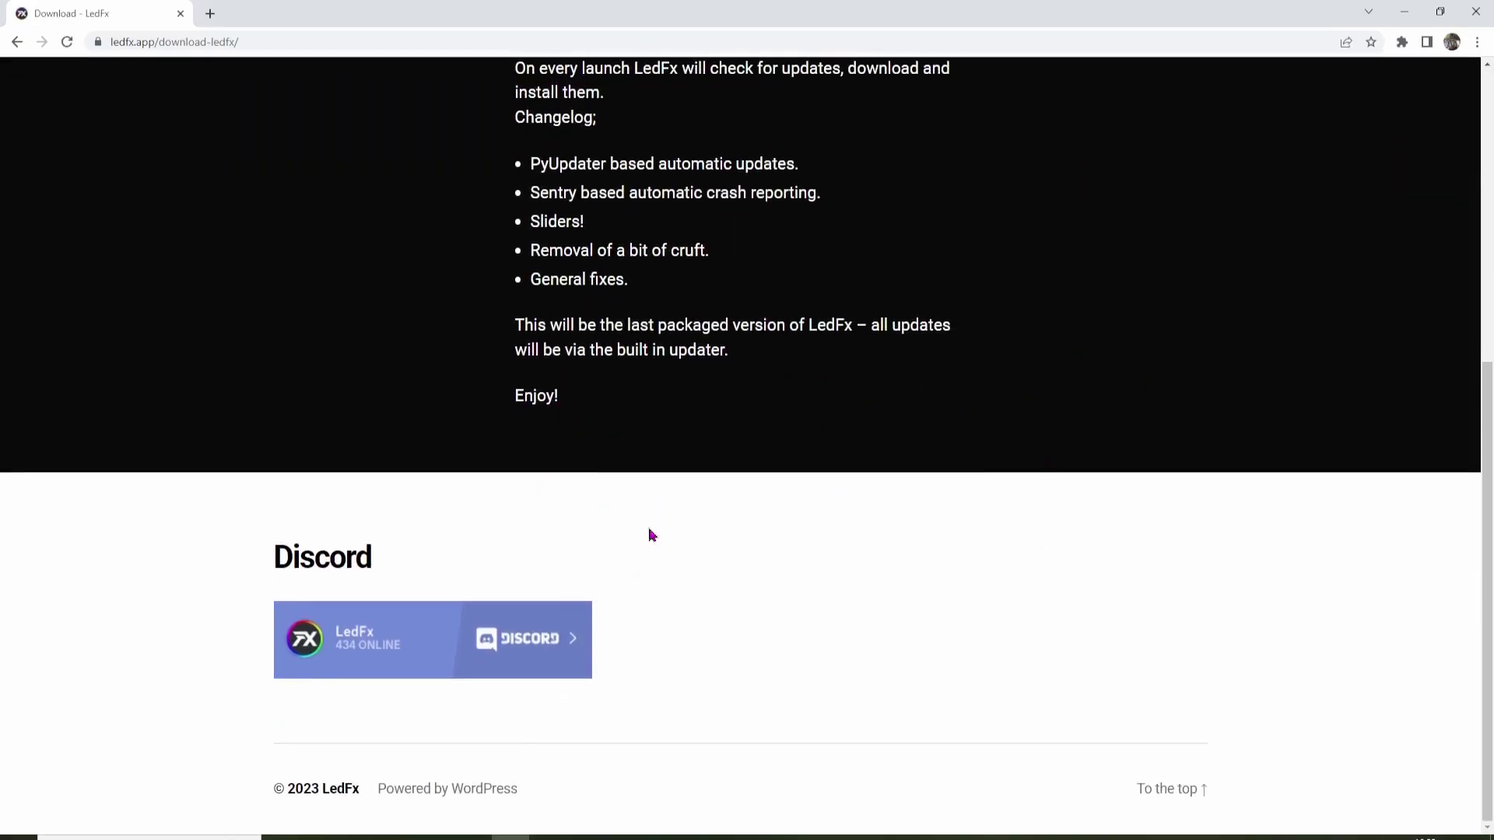
{"action": "scroll", "coordinate": [650, 534], "scroll_direction": "up", "scroll_amount": 4}
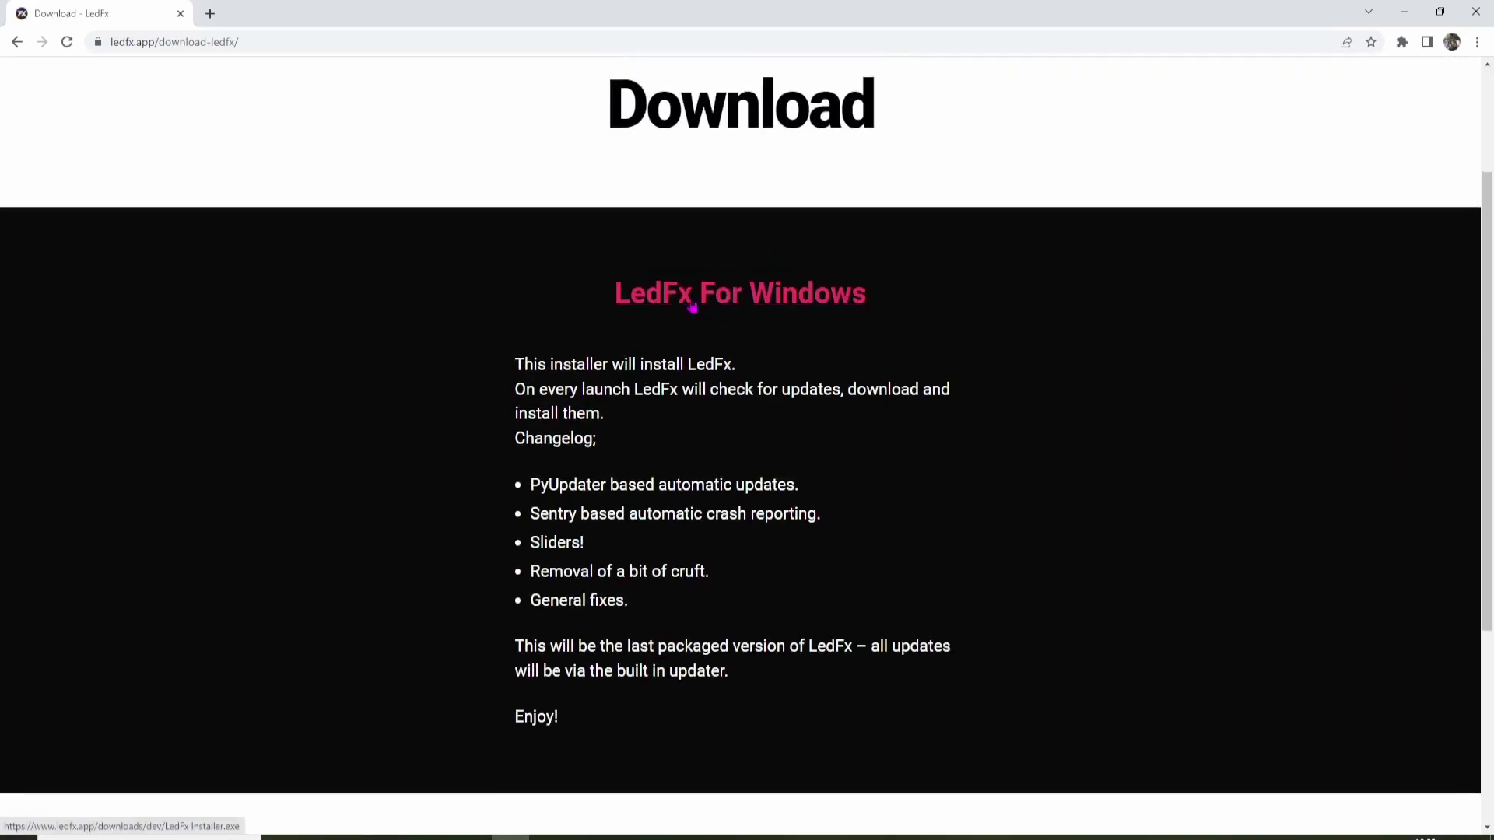
{"action": "scroll", "coordinate": [693, 309], "scroll_direction": "down", "scroll_amount": 5}
{"action": "scroll", "coordinate": [385, 560], "scroll_direction": "up", "scroll_amount": 6}
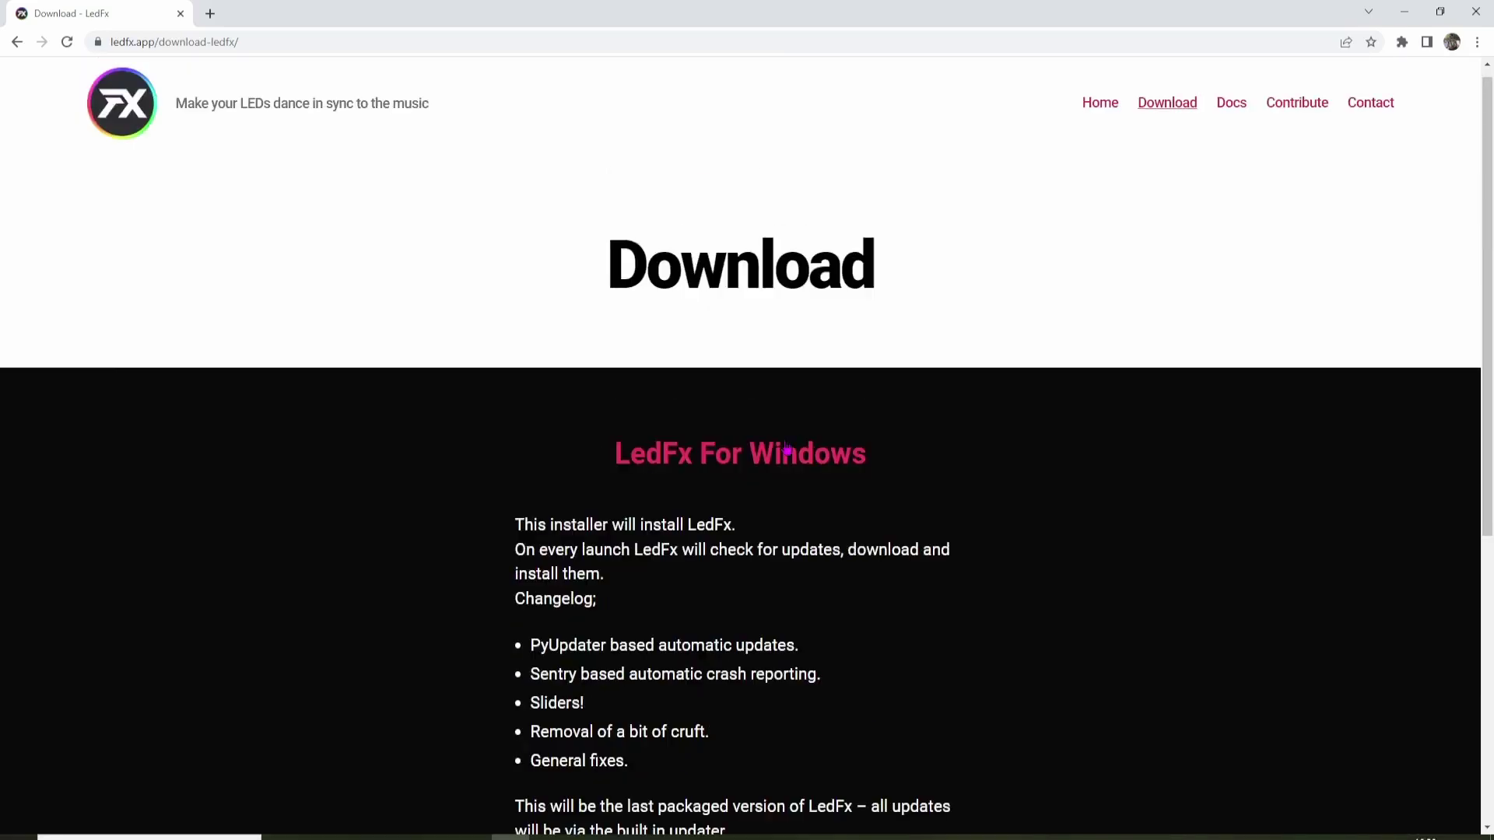
{"action": "left_click", "coordinate": [718, 457]}
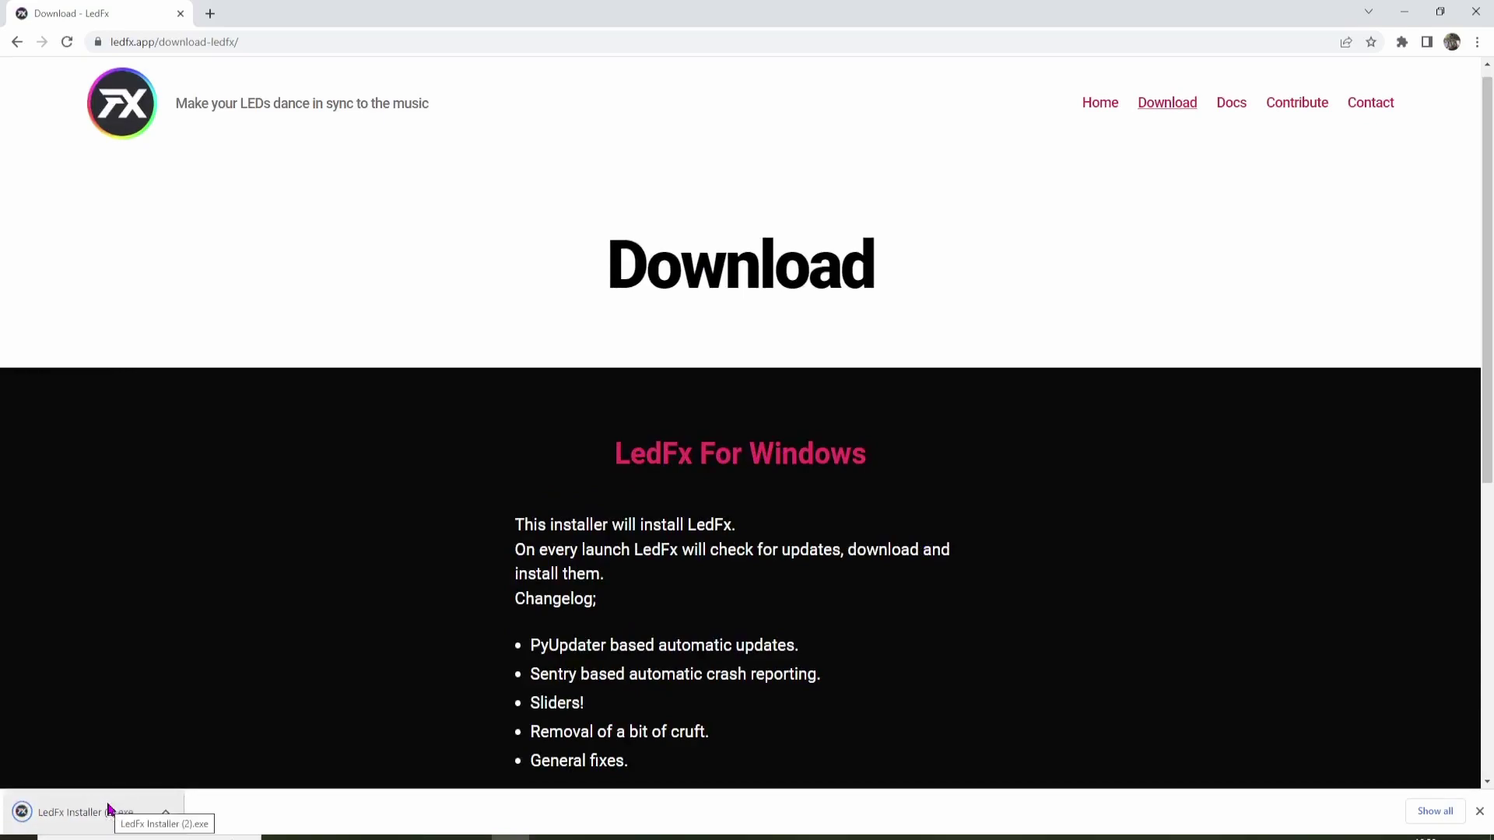
Run the downloaded LedFx installer into the default folder and close it once complete.
{"action": "left_click", "coordinate": [95, 813]}
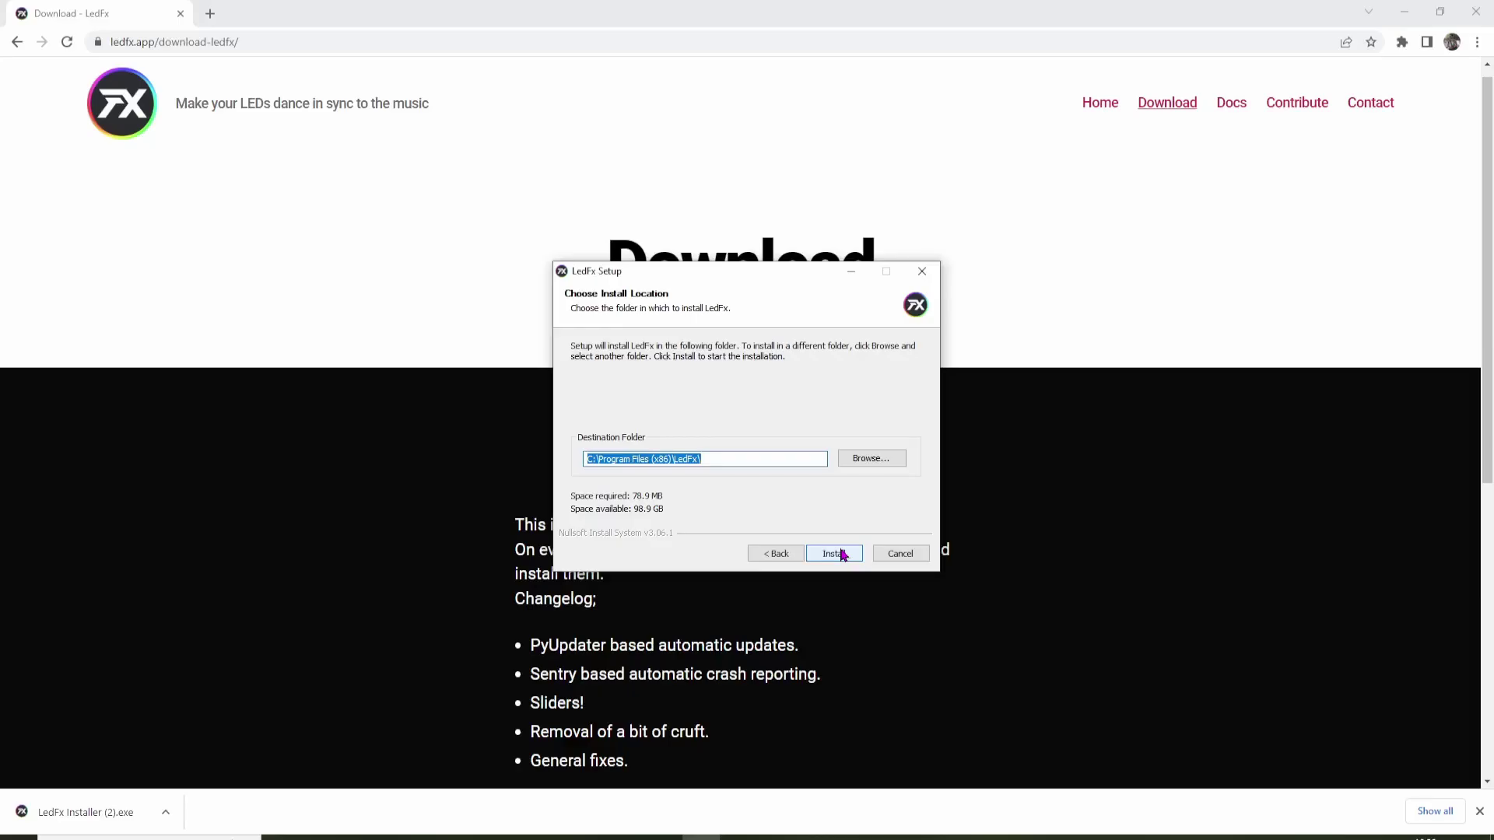
{"action": "left_click", "coordinate": [846, 553]}
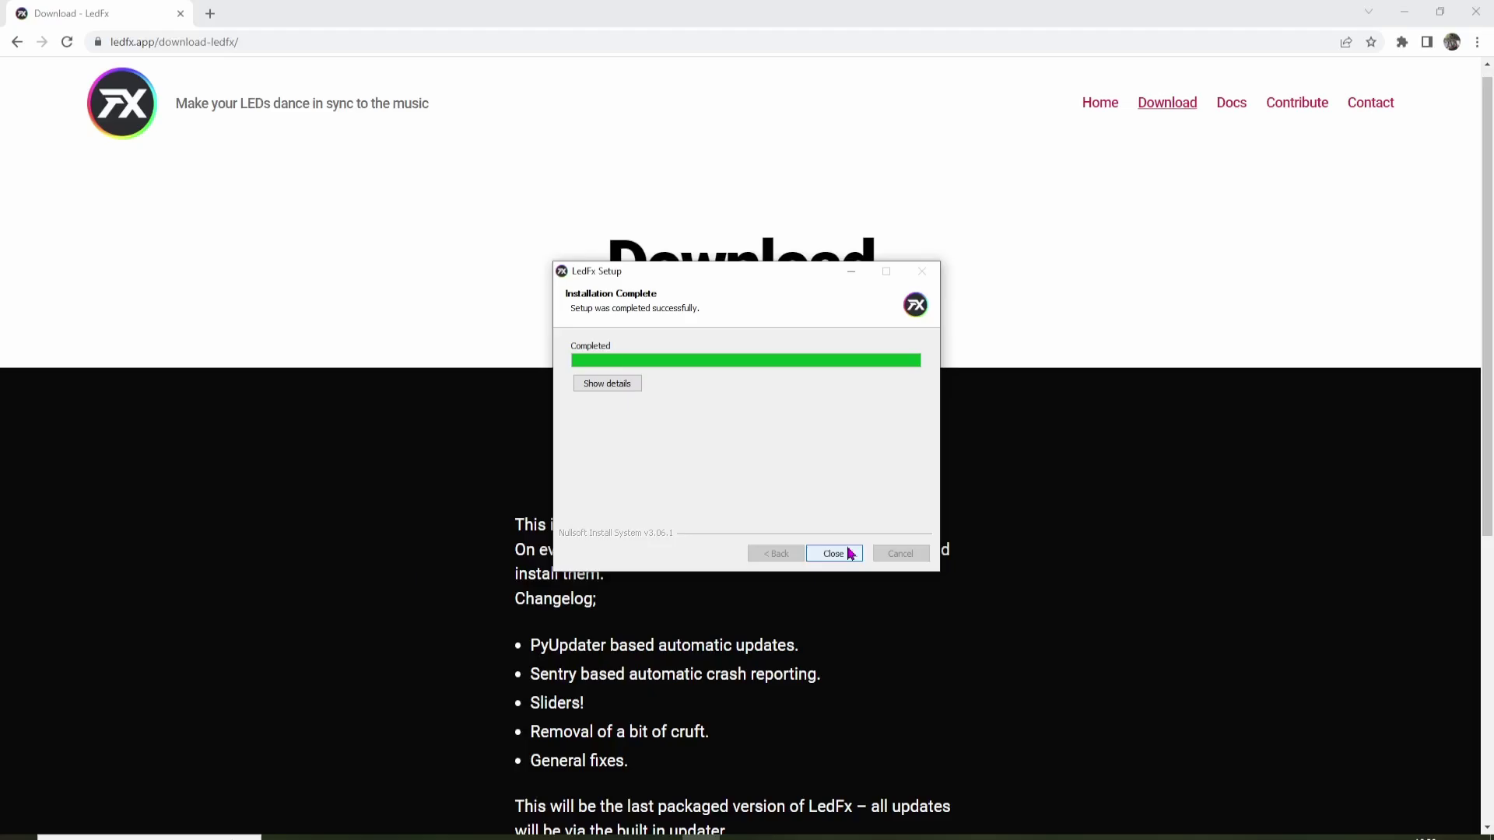
{"action": "left_click", "coordinate": [850, 553]}
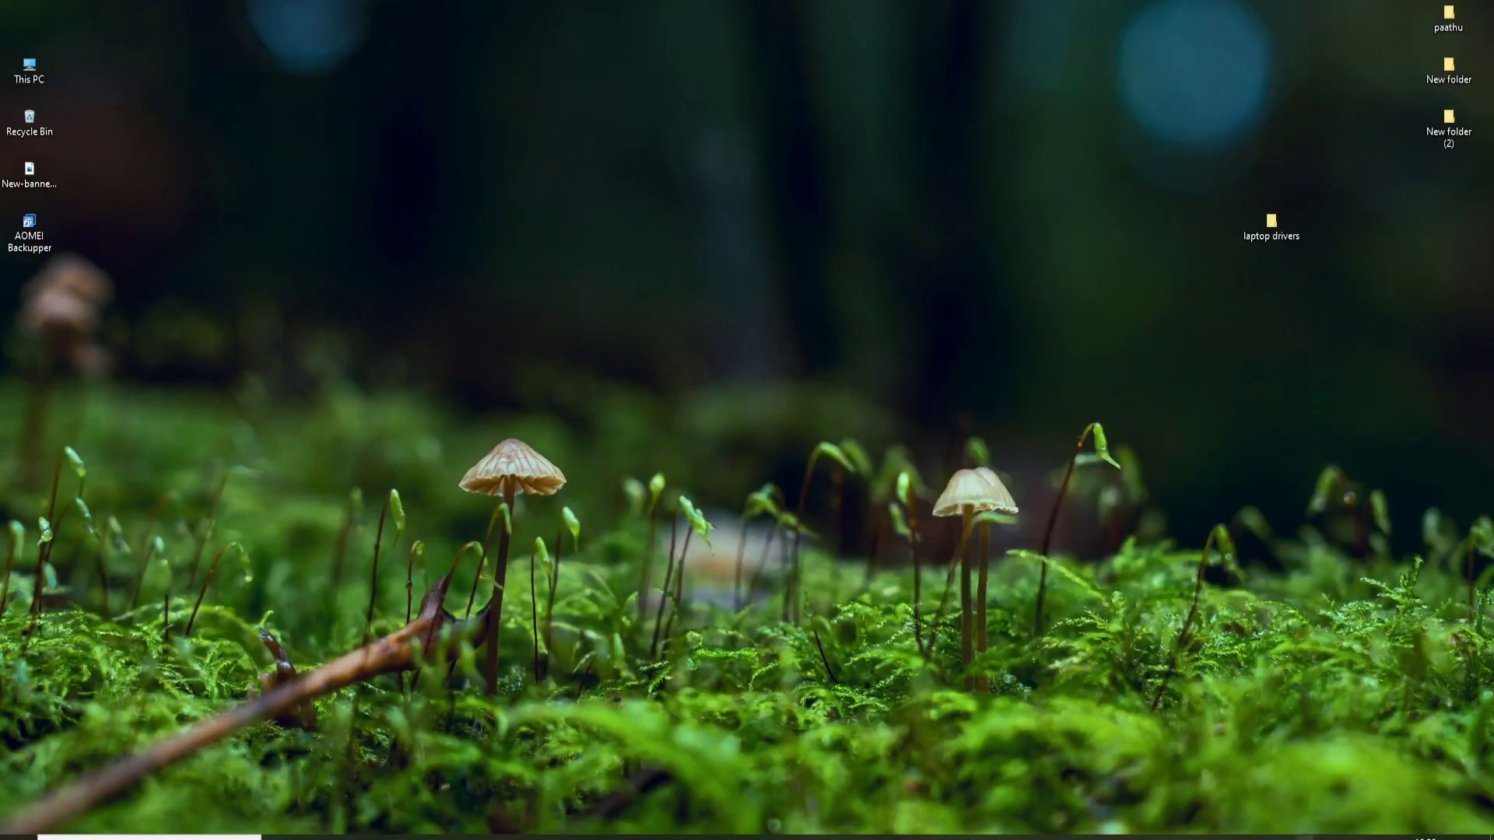
Enable Stereo Mix as the default recording device in the Sound Control Panel.
{"action": "right_click", "coordinate": [1361, 838]}
{"action": "left_click", "coordinate": [1350, 747]}
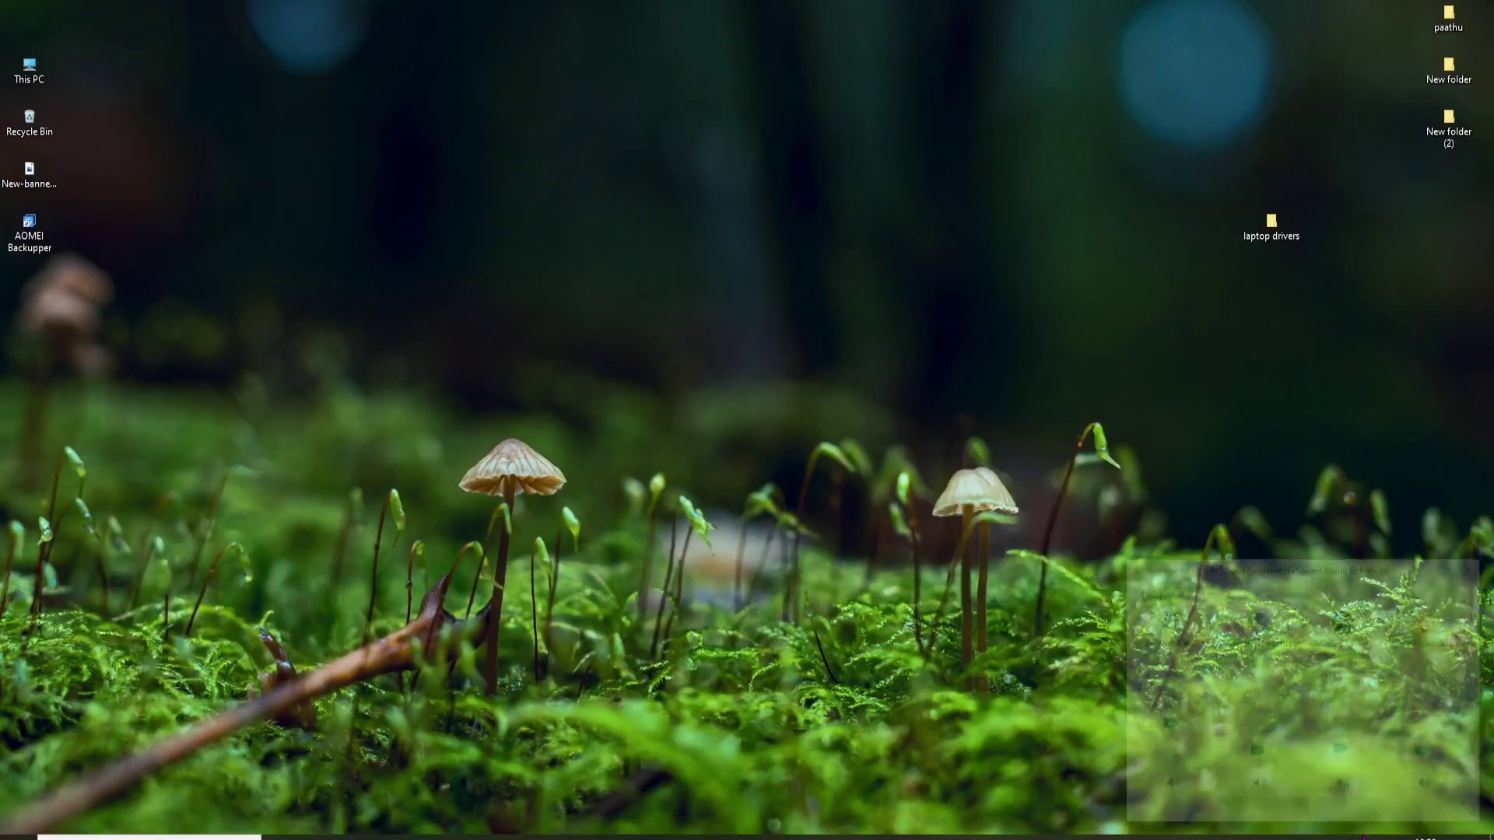
{"action": "right_click", "coordinate": [1362, 839]}
{"action": "left_click", "coordinate": [1354, 721]}
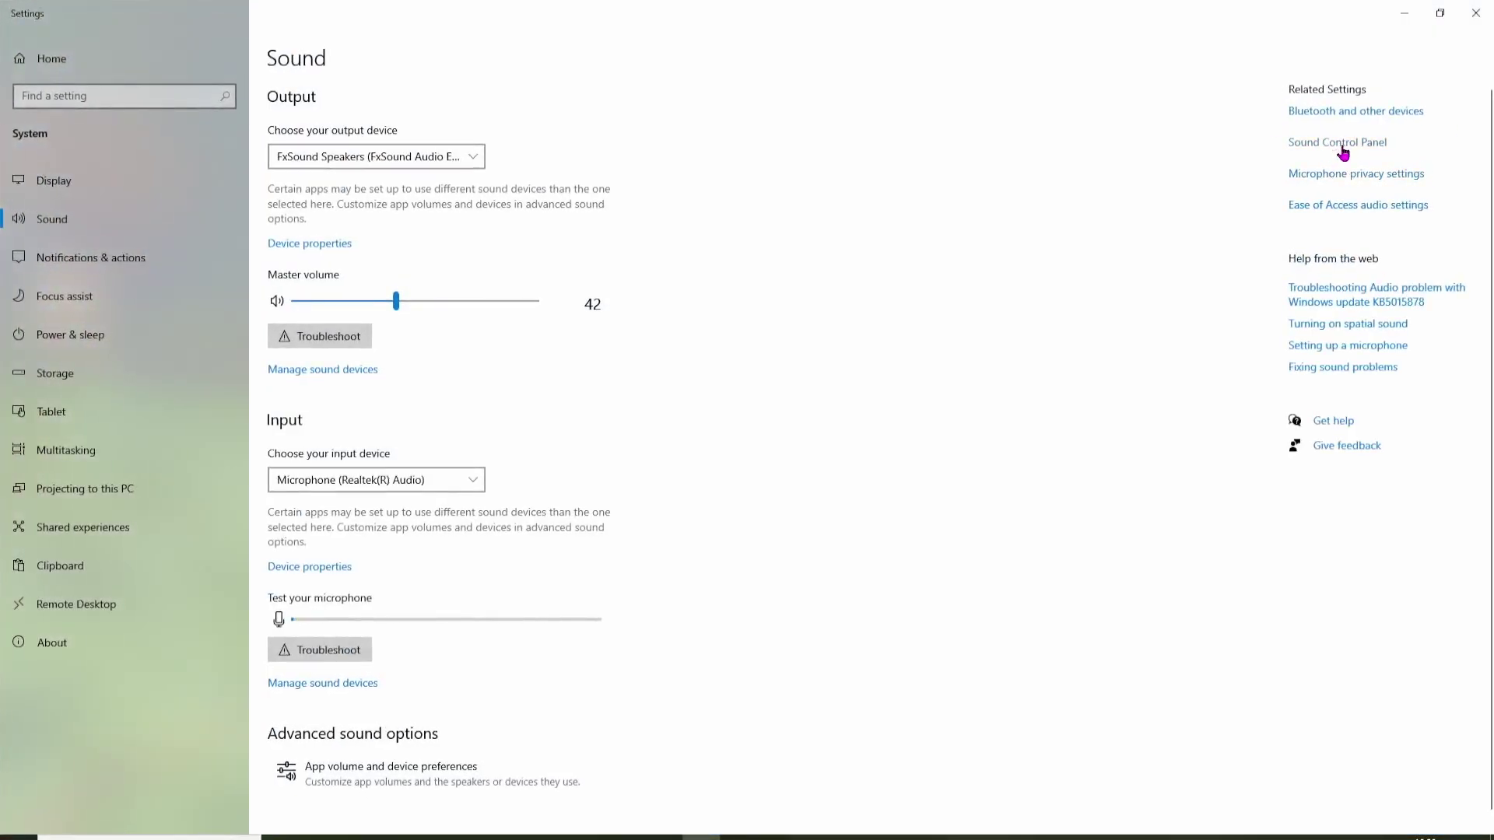
{"action": "left_click", "coordinate": [1337, 141]}
{"action": "left_click", "coordinate": [259, 227]}
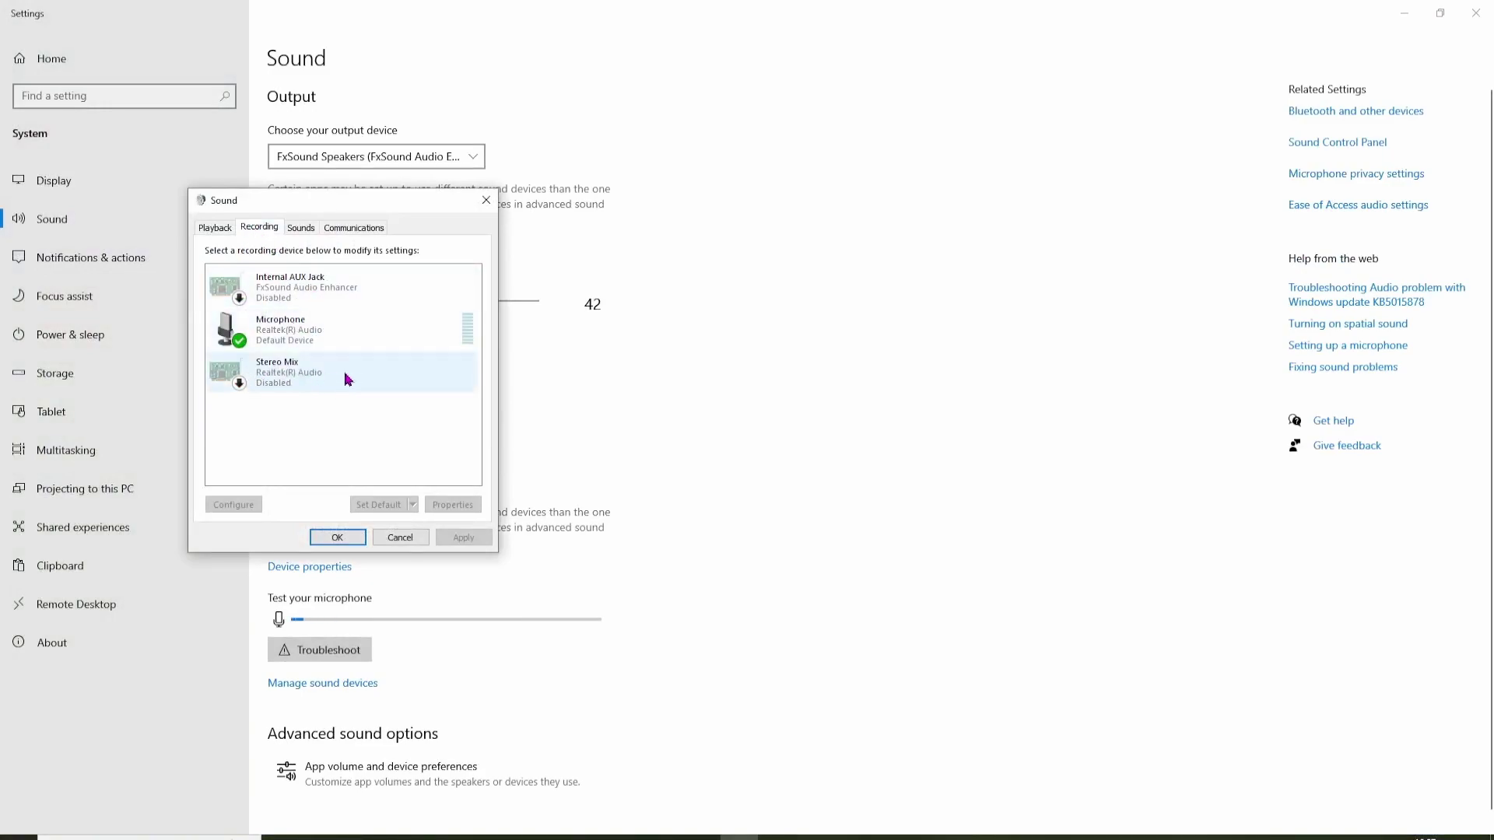
{"action": "right_click", "coordinate": [293, 377]}
{"action": "left_click", "coordinate": [306, 391]}
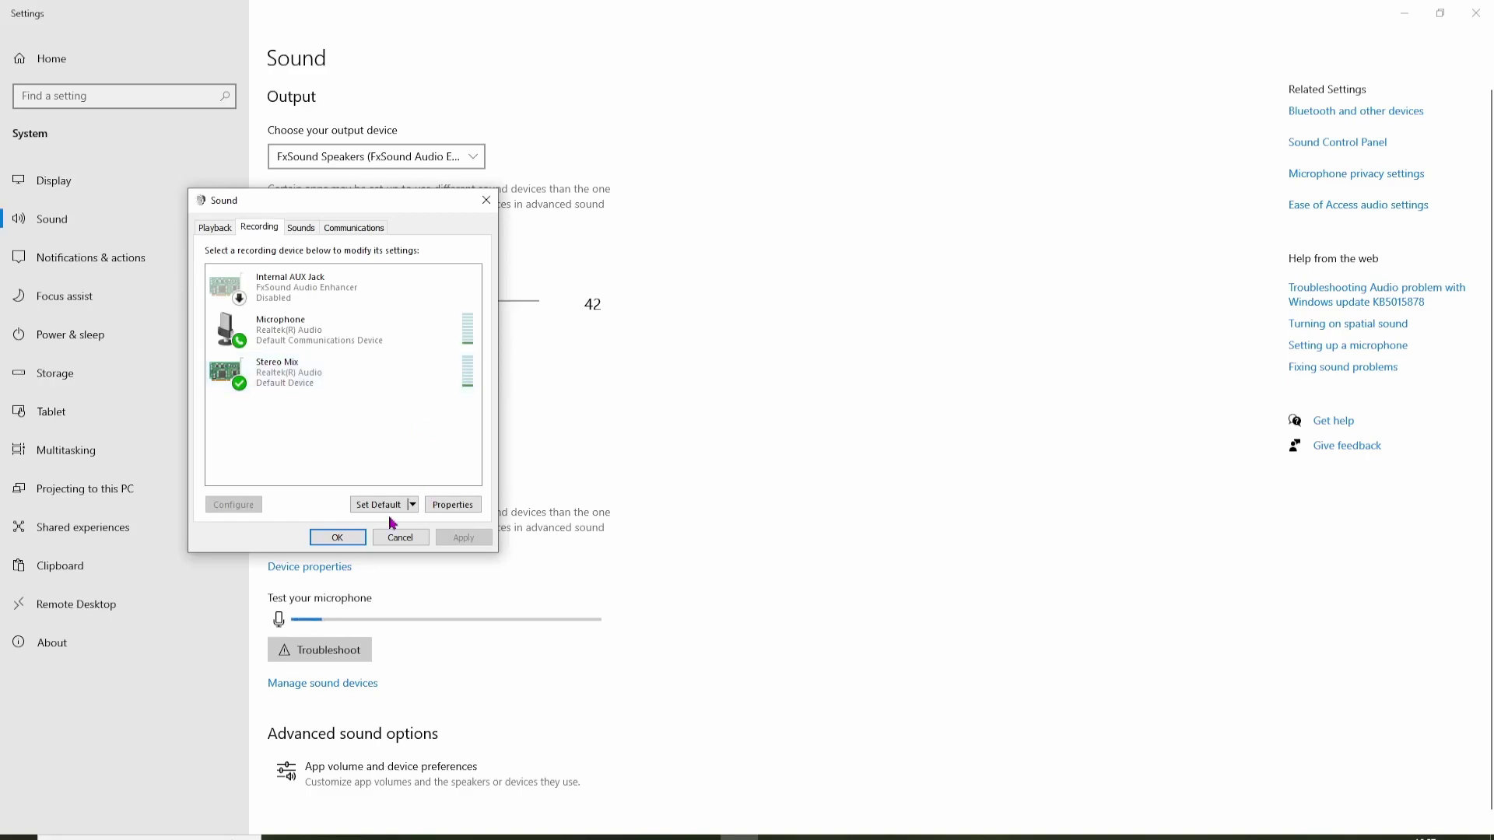
{"action": "left_click", "coordinate": [336, 538]}
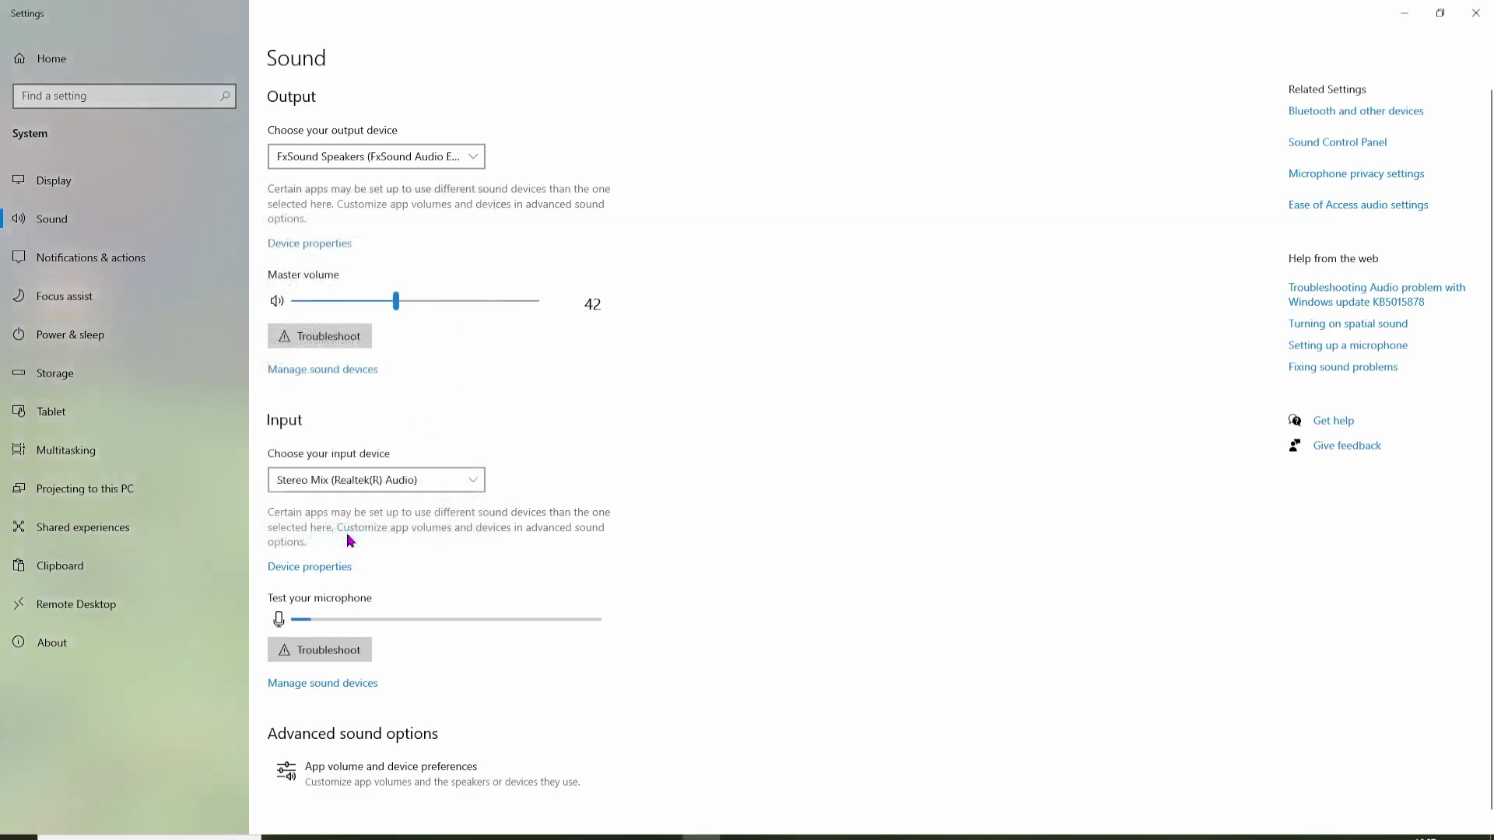
{"action": "left_click", "coordinate": [1410, 10]}
Launch the LedFx app by searching 'ledfx' in the Start menu.
{"action": "key", "text": "super"}
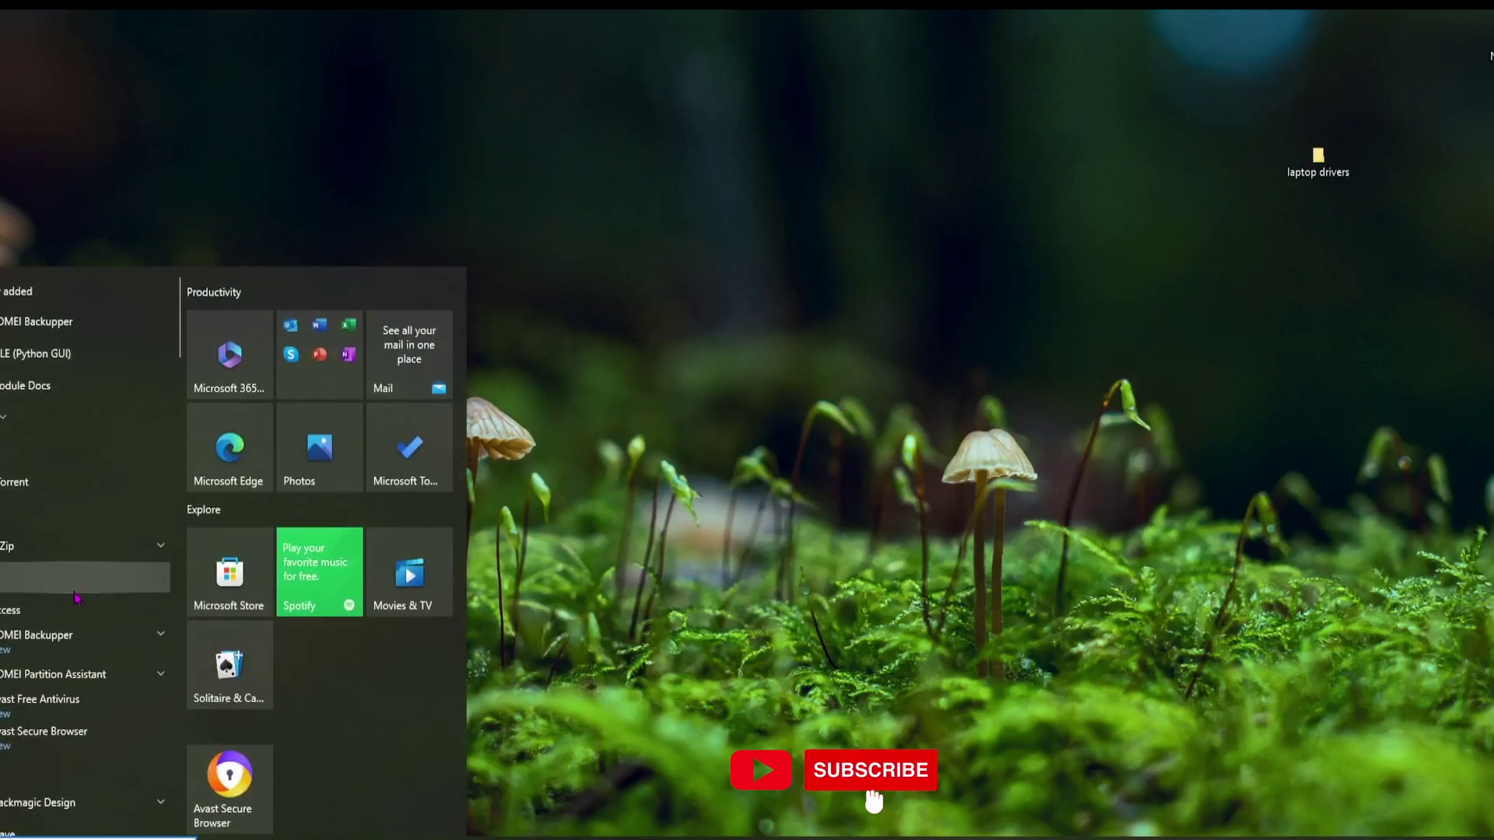
{"action": "type", "text": "ledfx"}
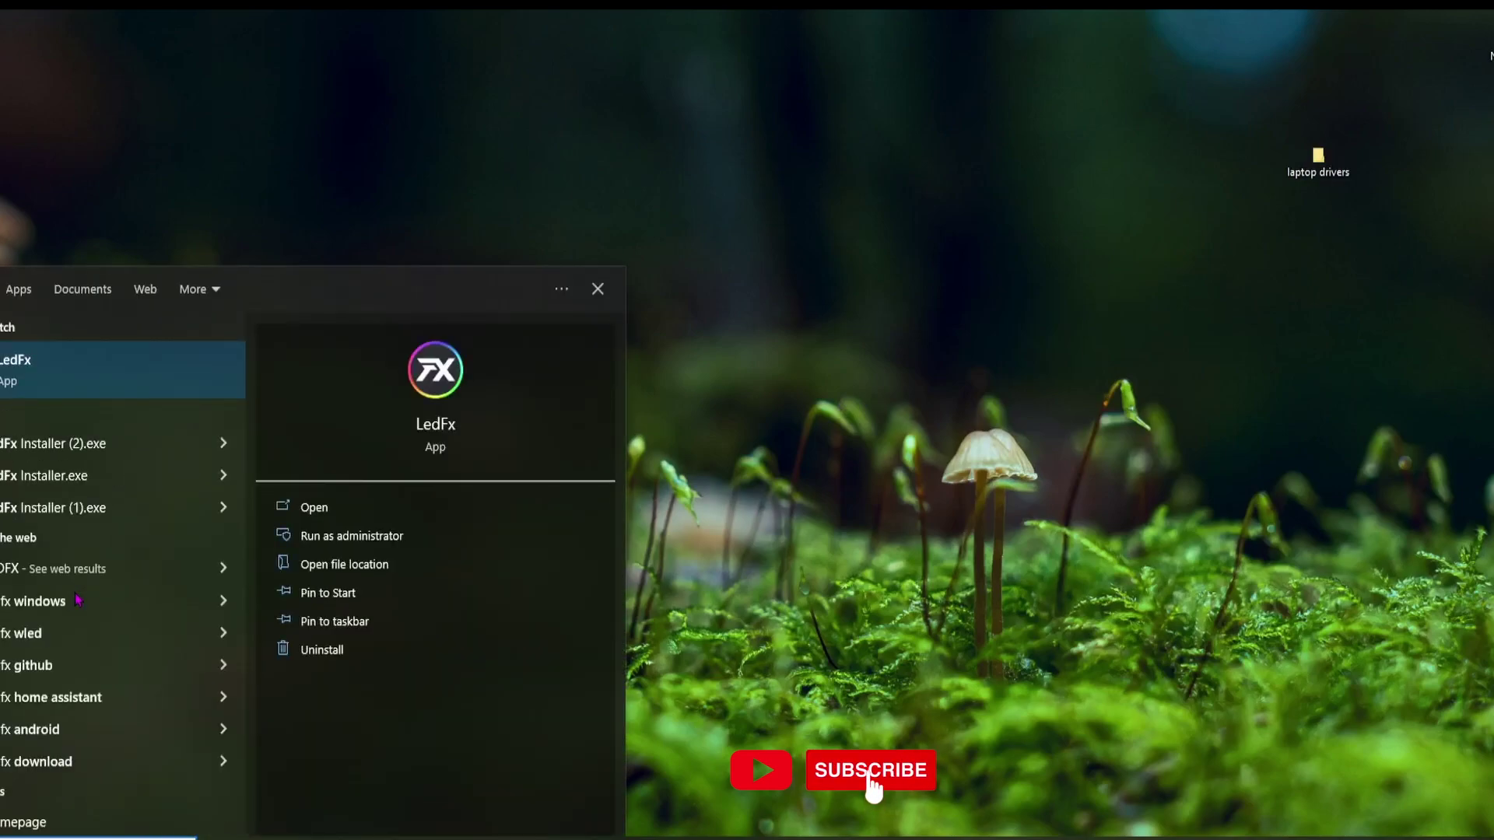
{"action": "key", "text": "Return"}
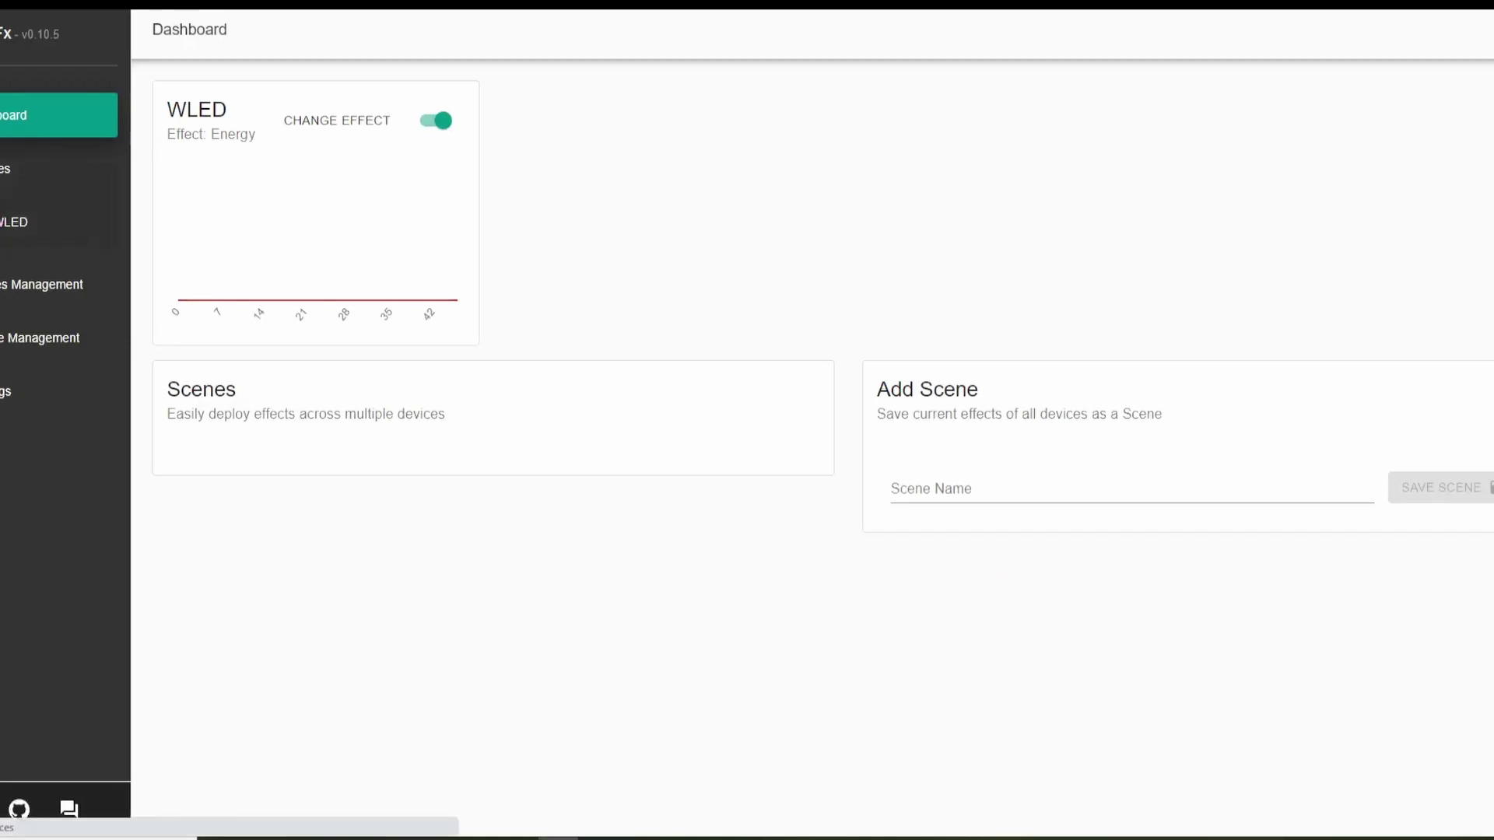
Delete the WLED device, rediscover it with Find WLED Devices, and open its controls.
{"action": "left_click", "coordinate": [43, 337]}
{"action": "left_click", "coordinate": [1453, 225]}
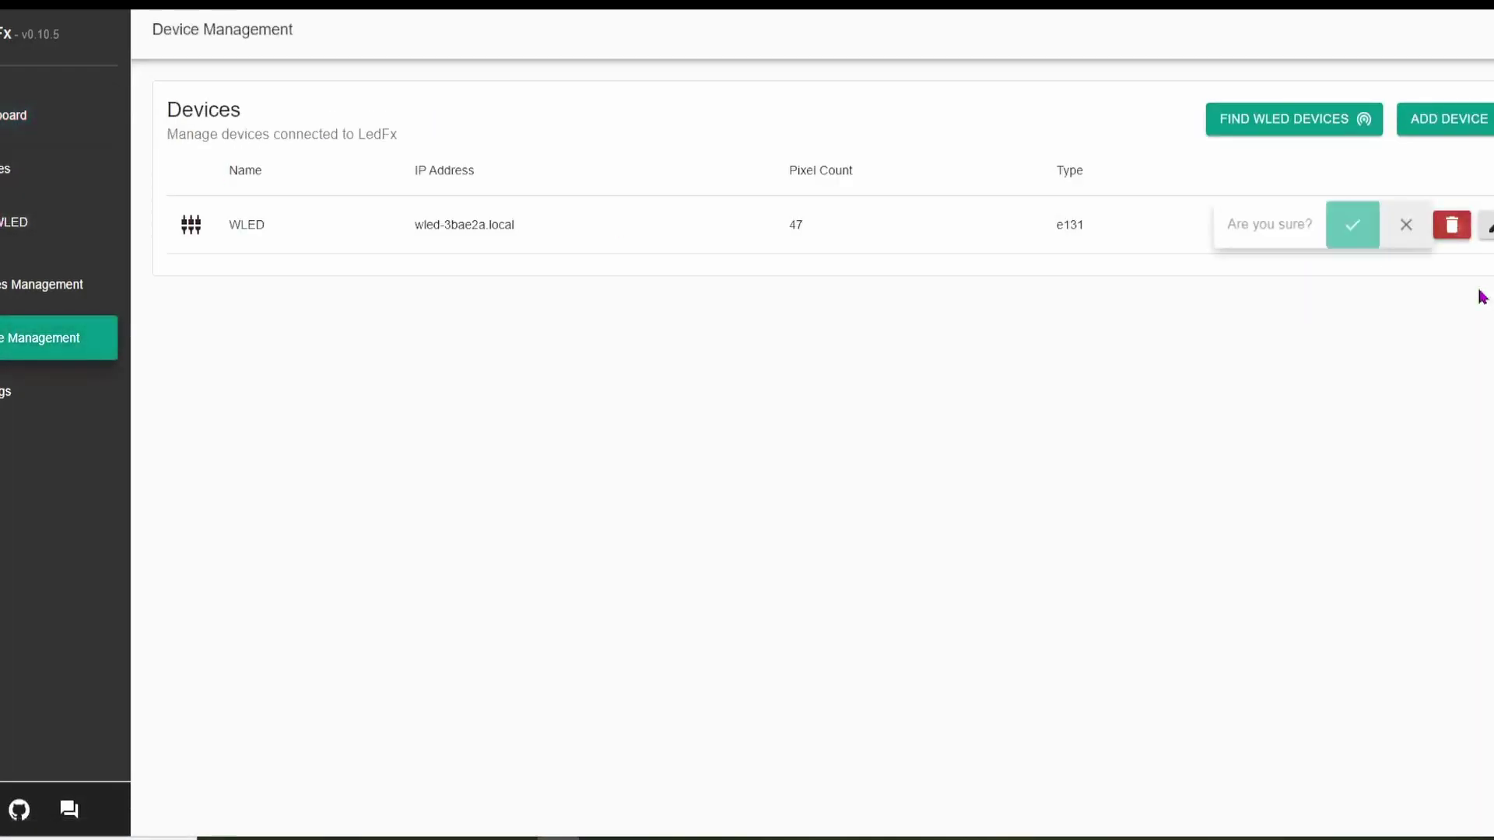
{"action": "left_click", "coordinate": [1351, 227]}
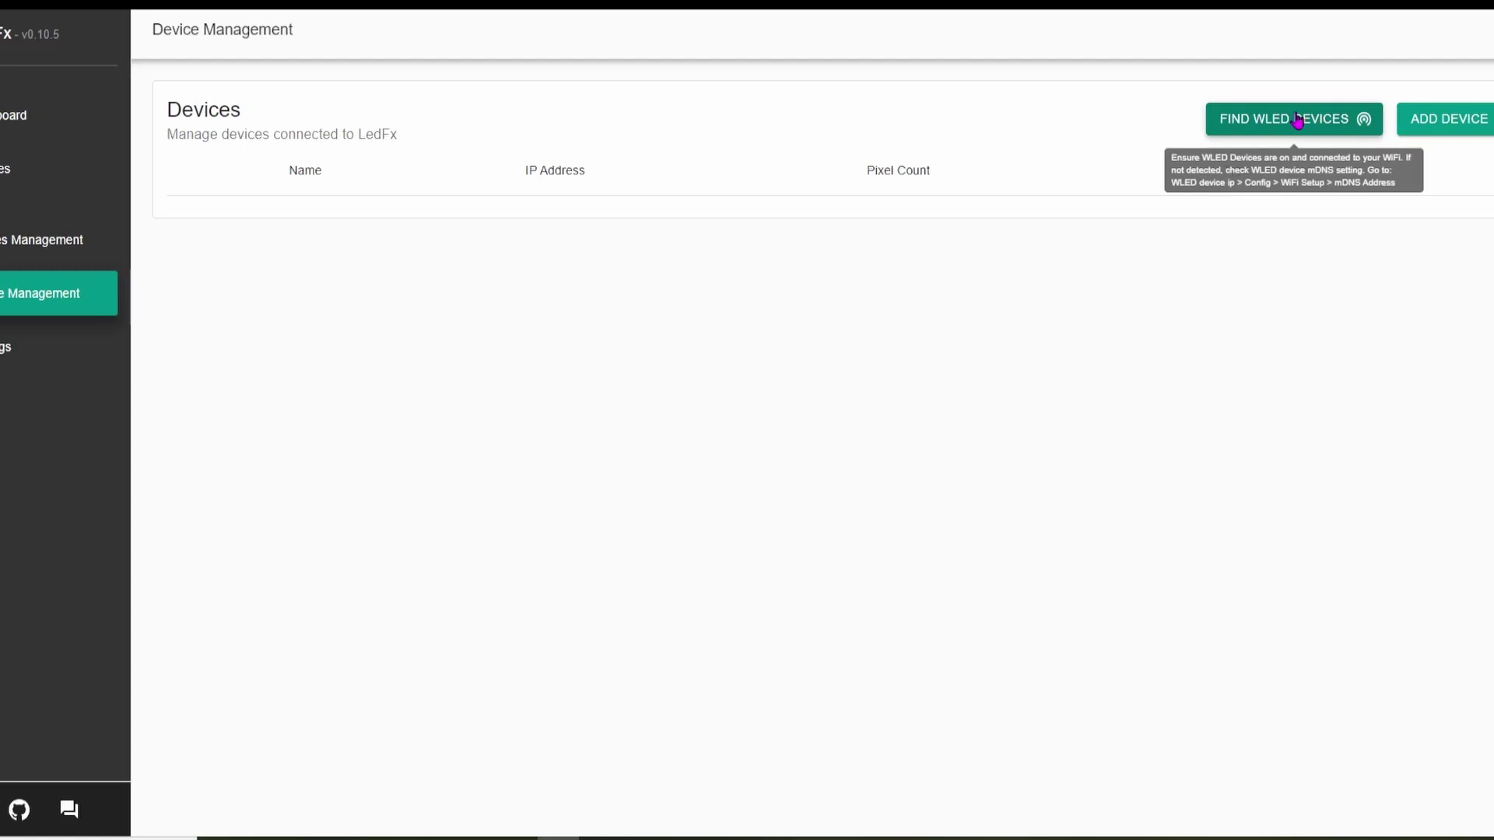
{"action": "left_click", "coordinate": [1297, 118]}
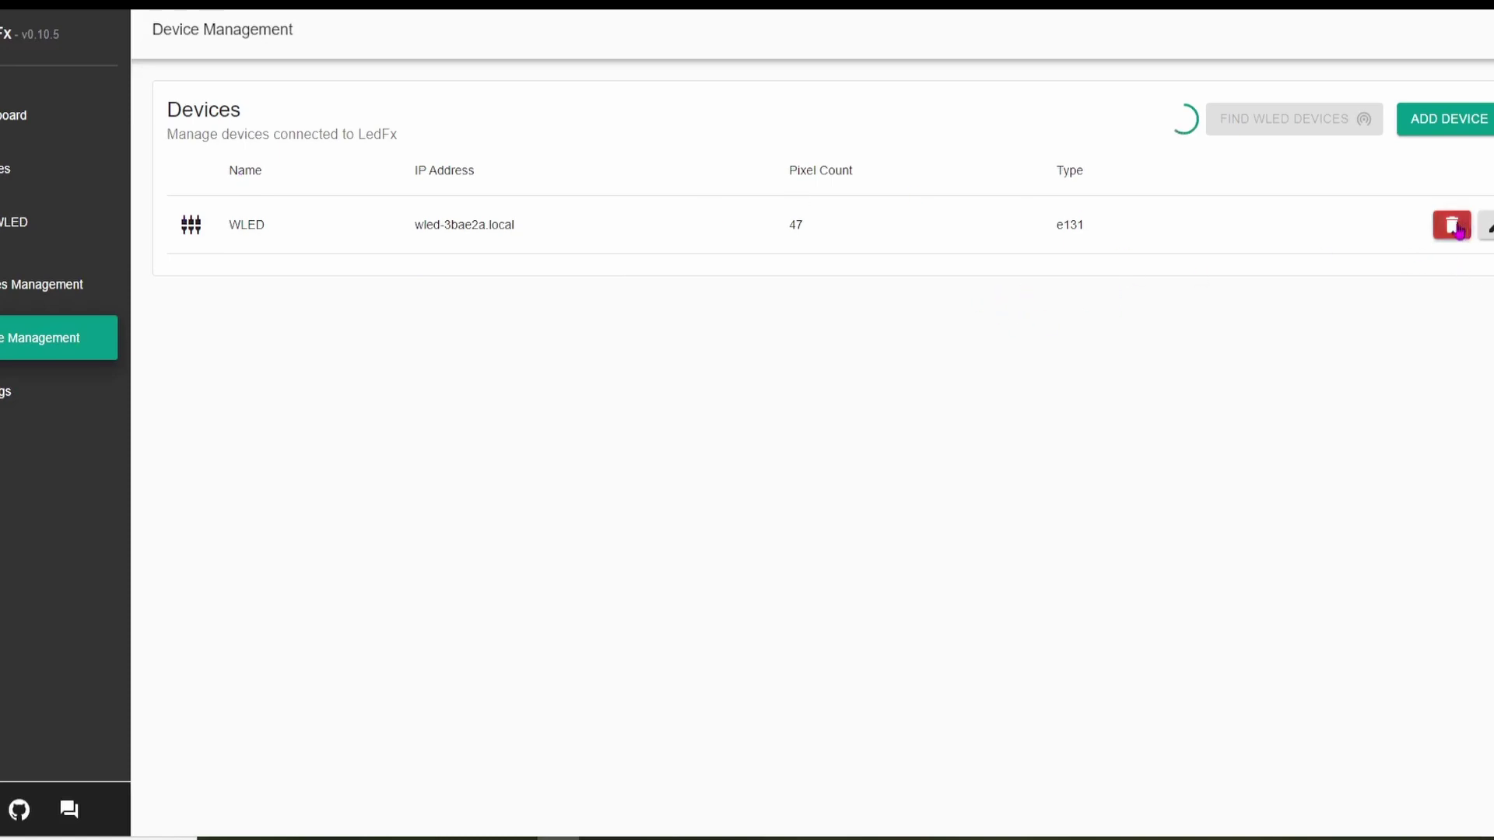
{"action": "left_click", "coordinate": [267, 224]}
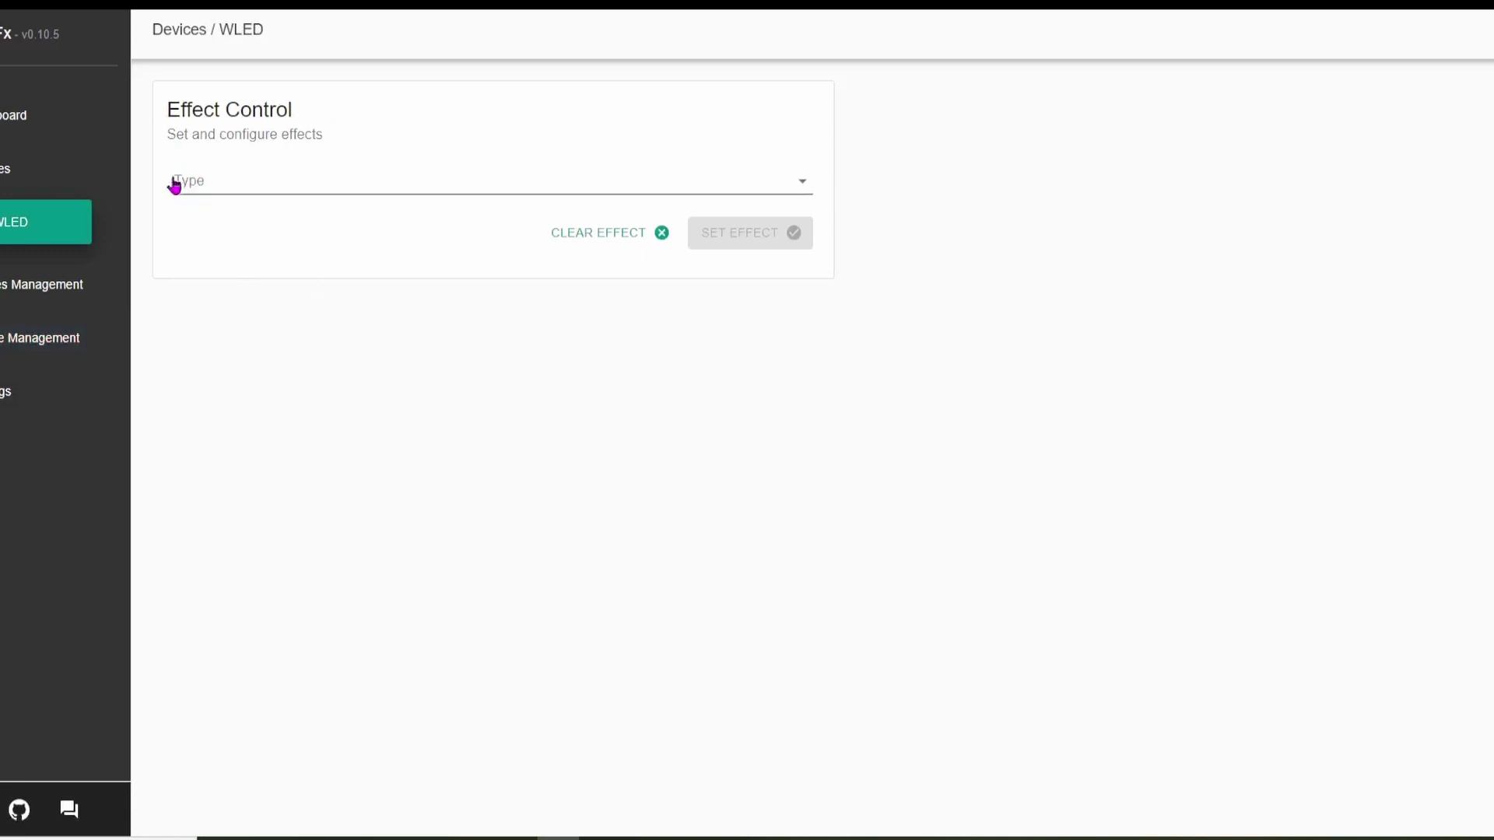
Set the WLED device's effect type to energy(Reactive) and apply it.
{"action": "left_click", "coordinate": [237, 186]}
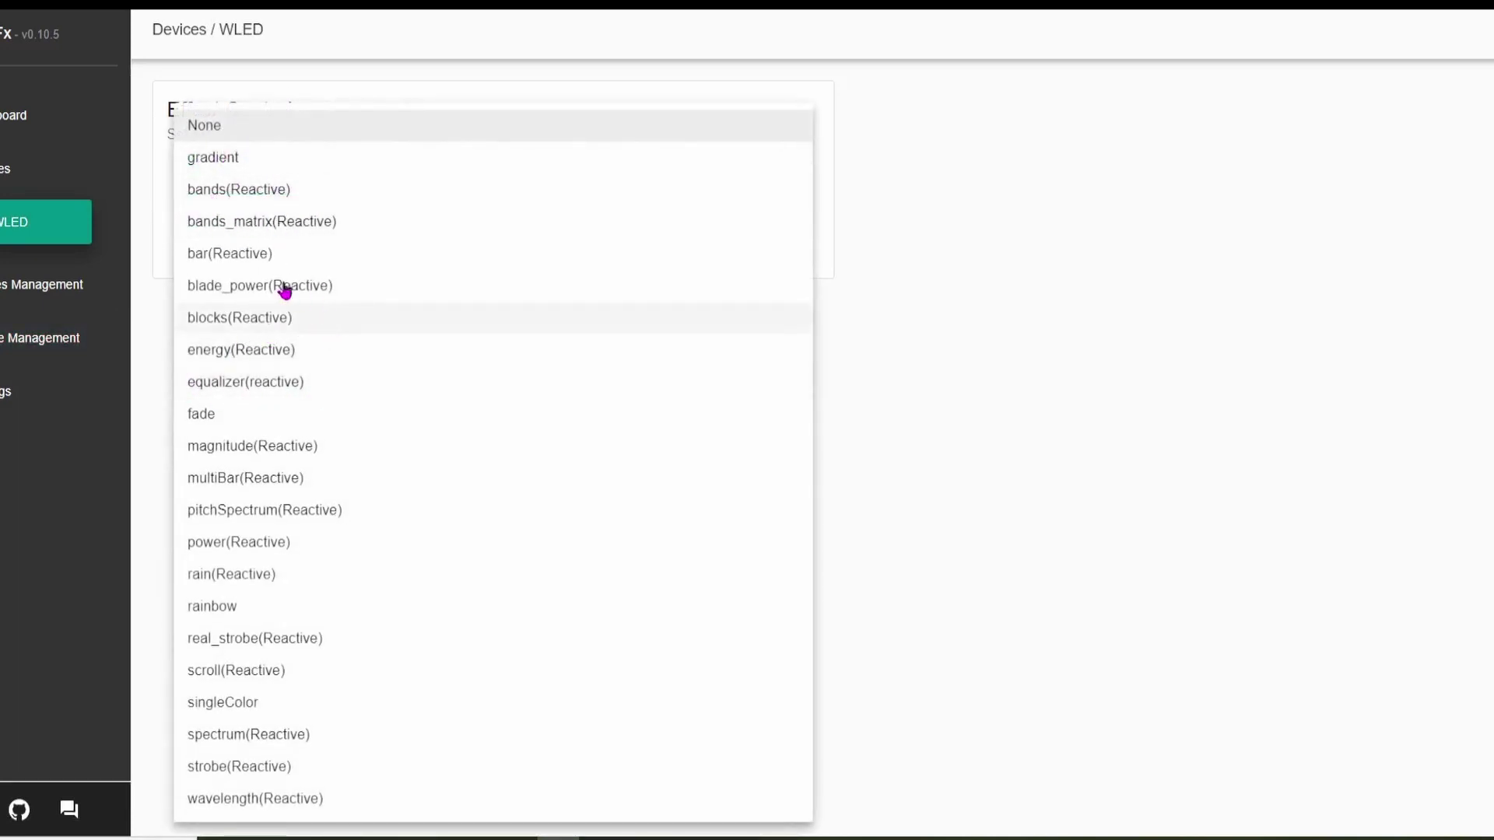
{"action": "left_click", "coordinate": [241, 349]}
{"action": "left_click", "coordinate": [752, 590]}
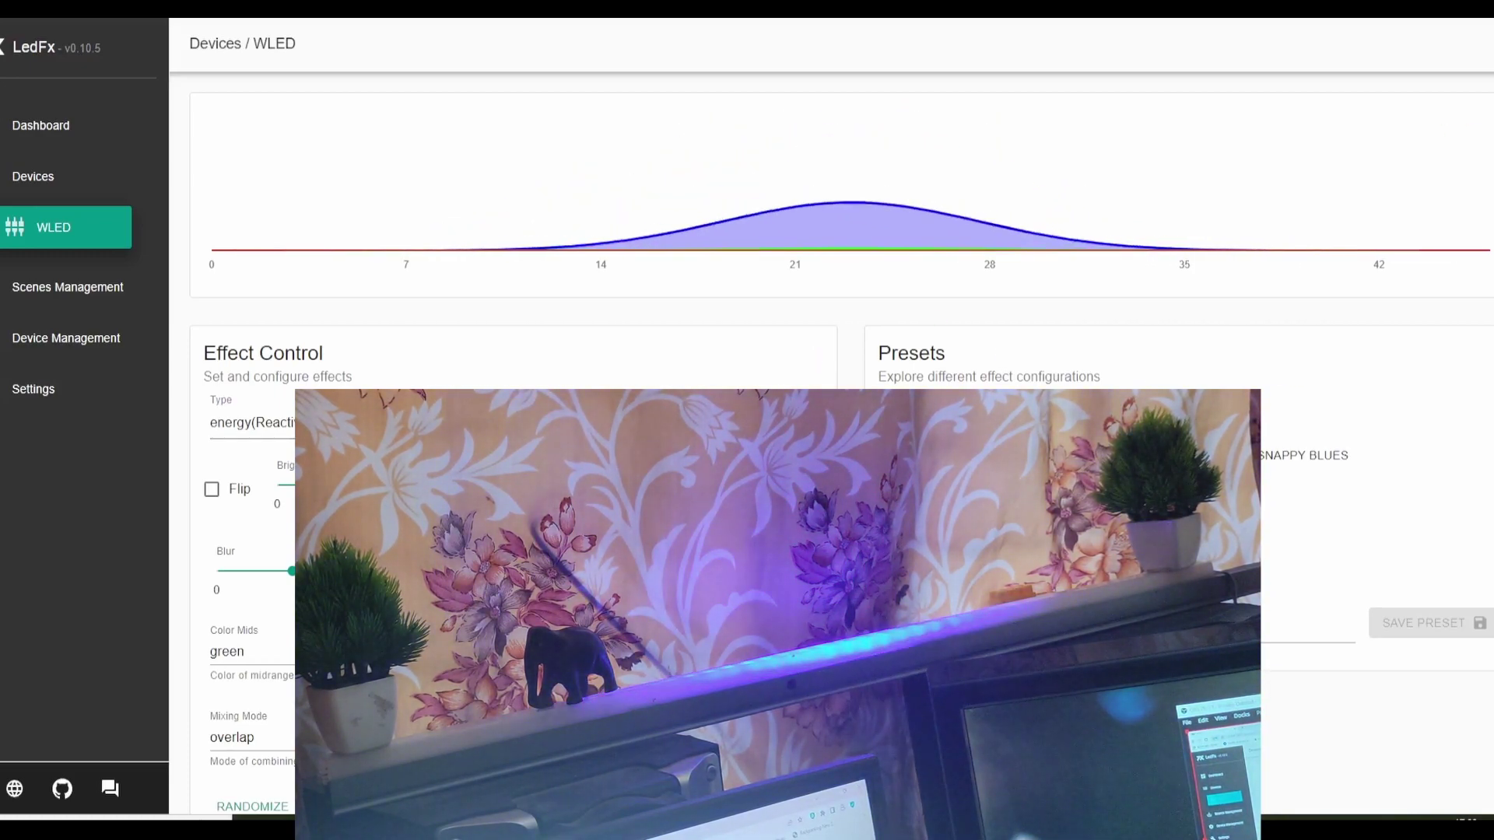
Try the equalizer(reactive) effect, then switch the WLED strip back to energy(Reactive).
{"action": "left_click", "coordinate": [252, 423]}
{"action": "left_click", "coordinate": [278, 379]}
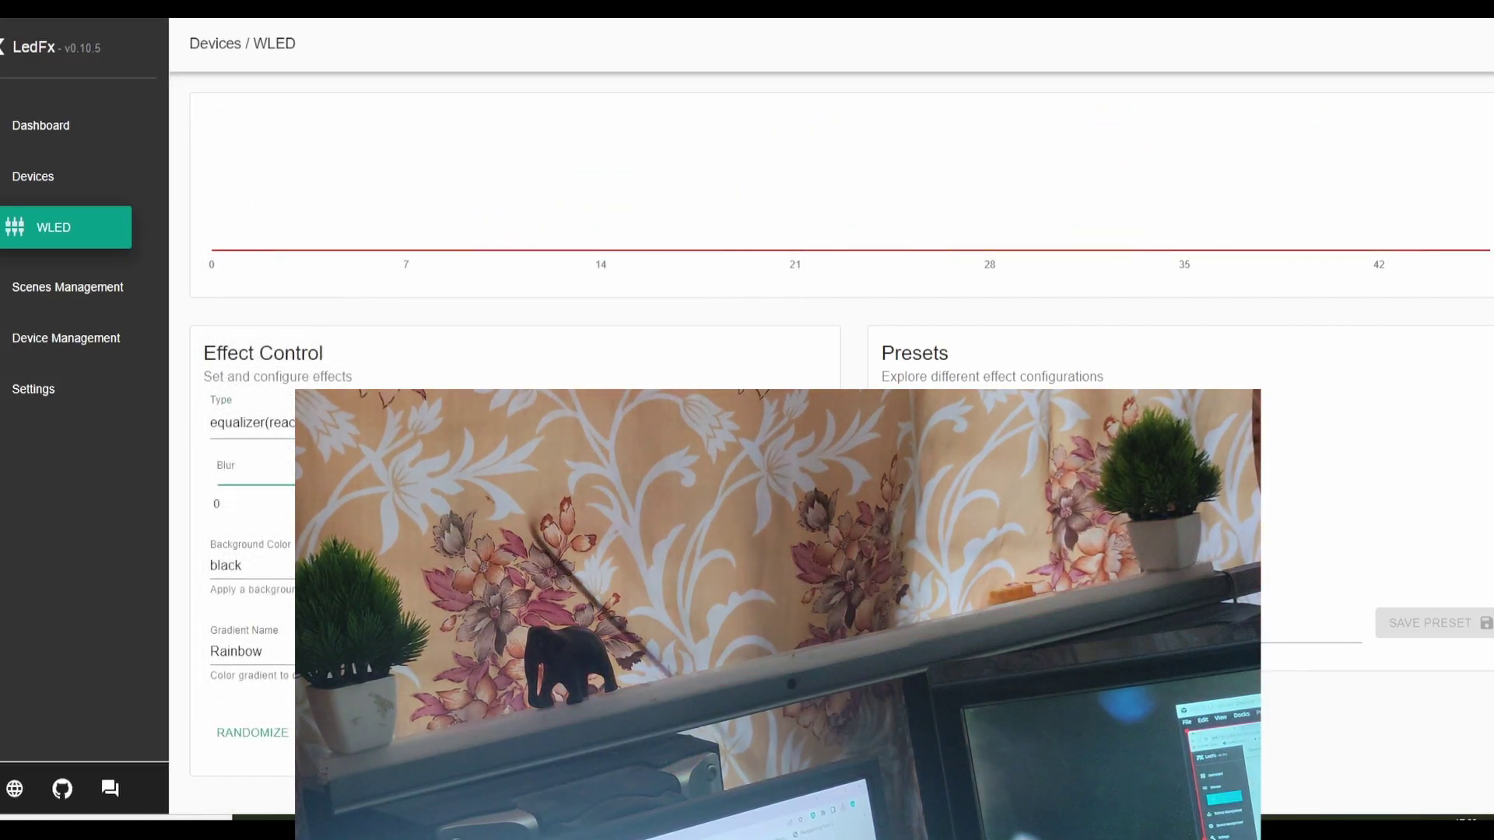
{"action": "left_click", "coordinate": [251, 423]}
{"action": "left_click", "coordinate": [271, 344]}
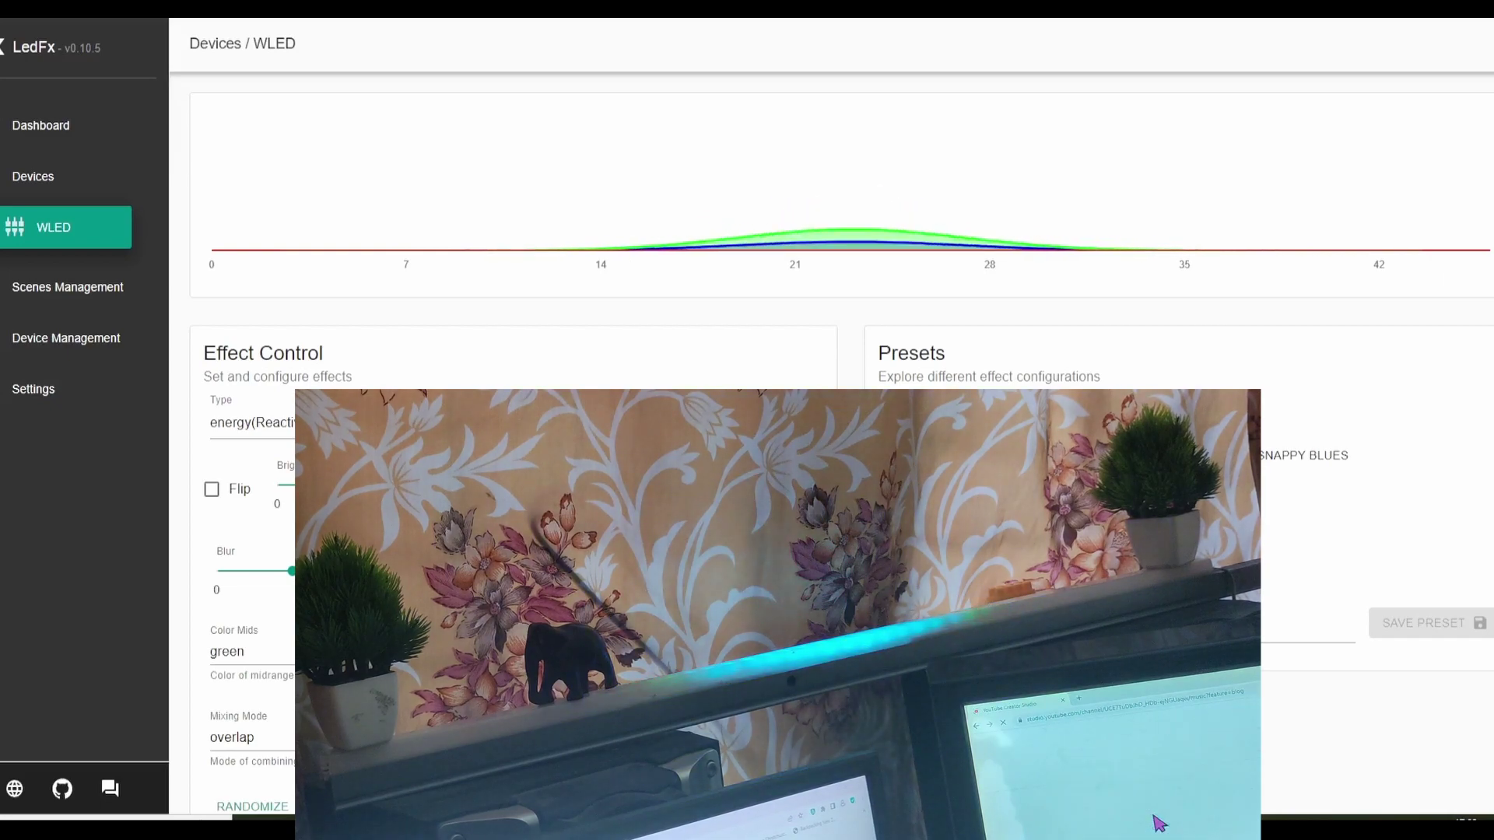